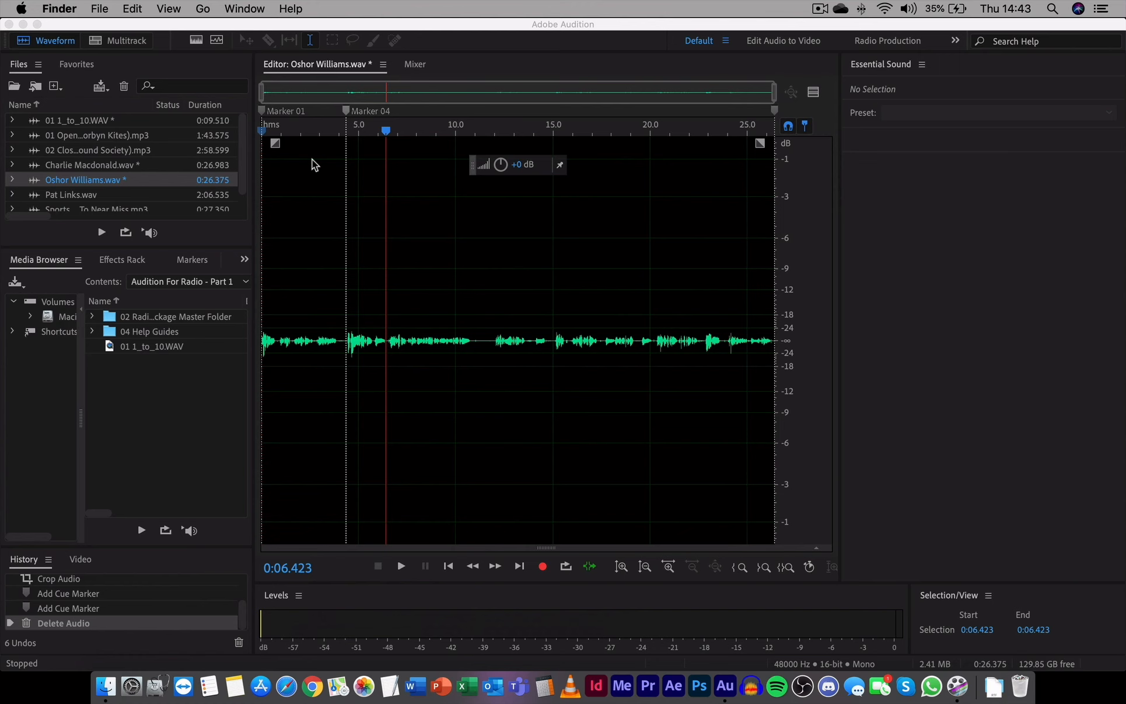
click(126, 169)
double_click(127, 167)
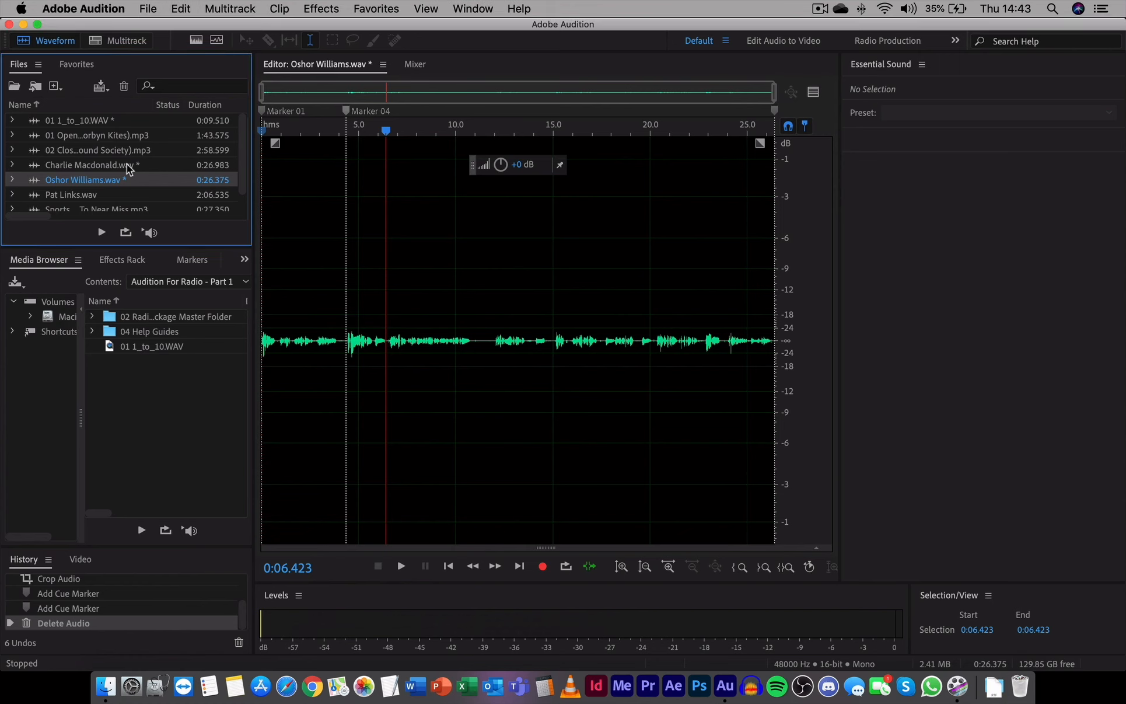
click(318, 224)
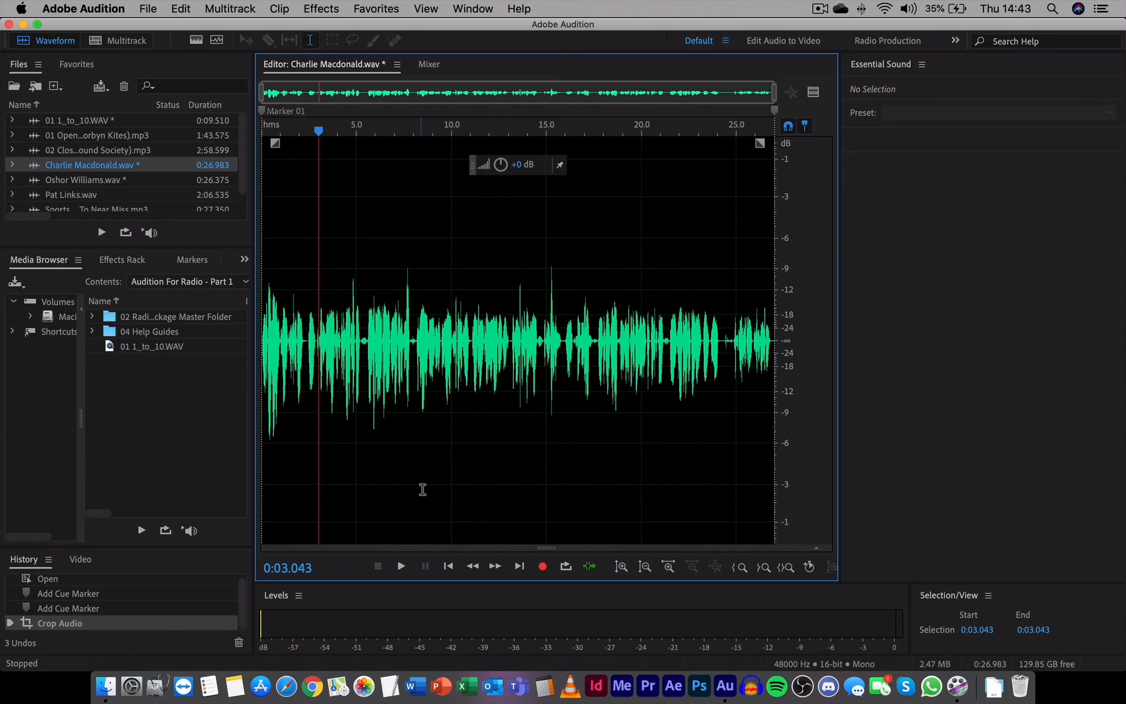
click(448, 570)
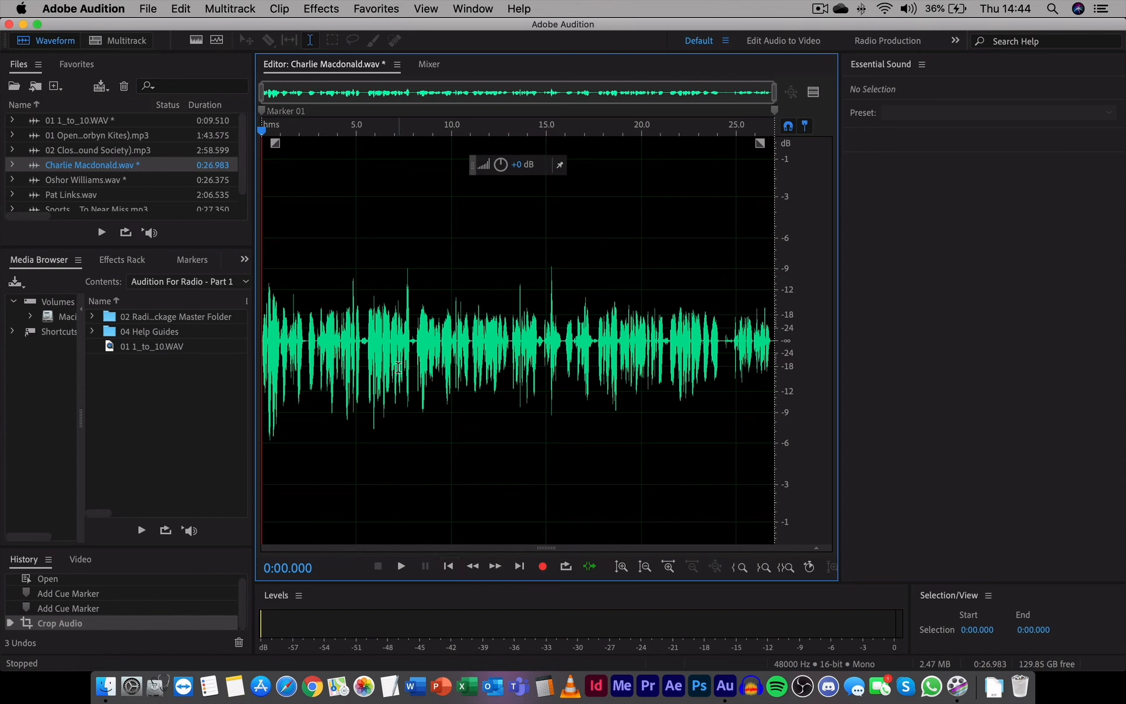
Step: Select a short stretch of speech in the waveform, then clear the selection
click(382, 299)
scroll(383, 300, up, 5)
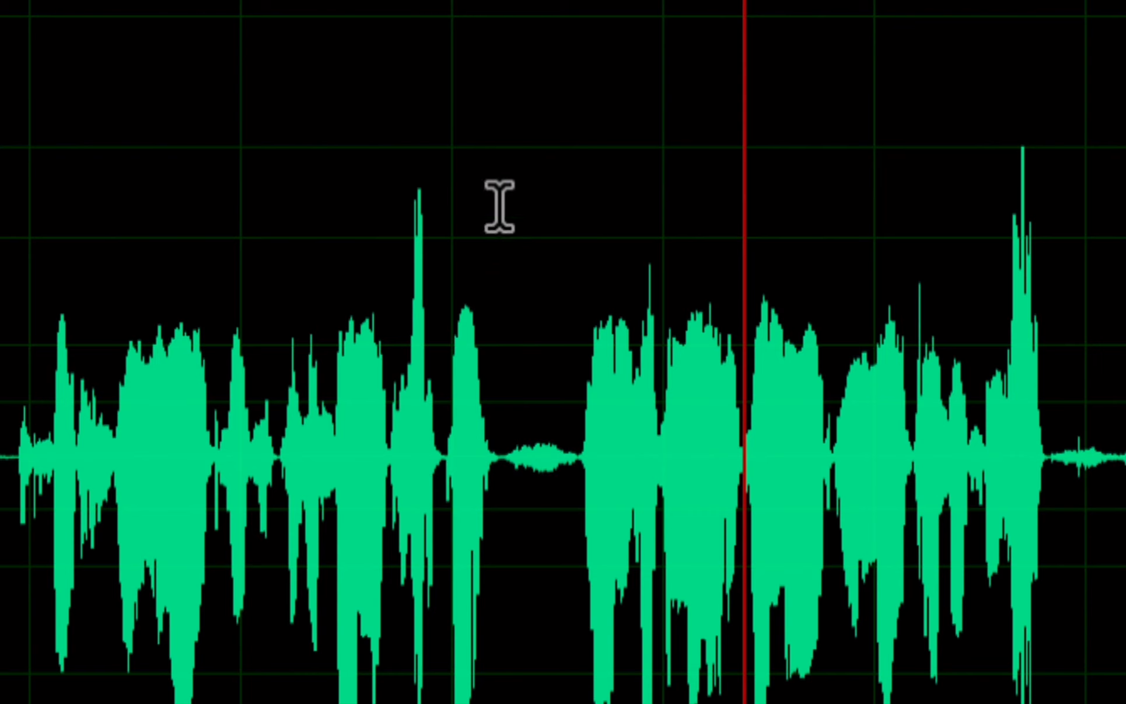
click(532, 254)
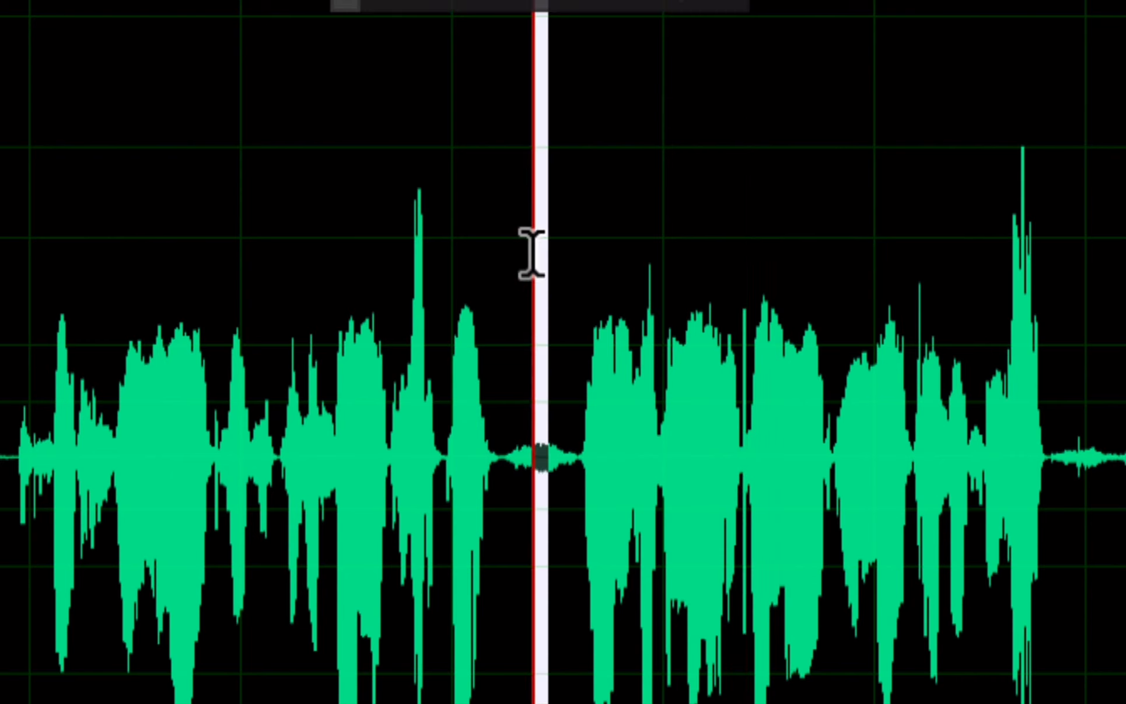
drag(532, 253, 258, 303)
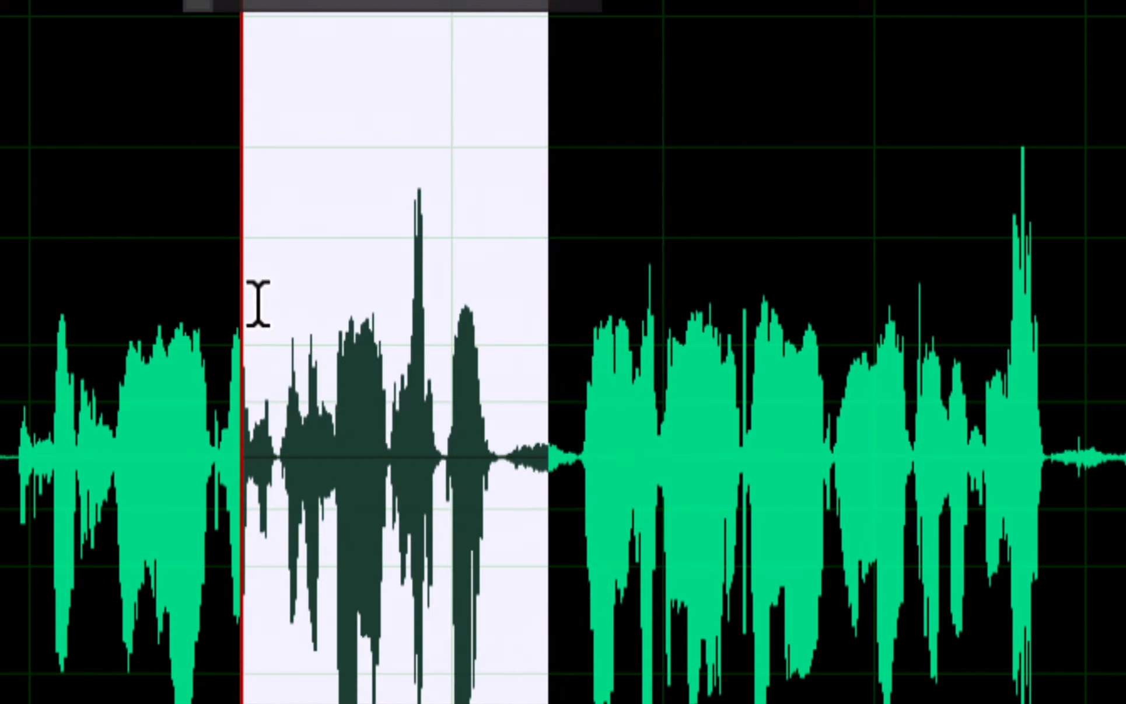
click(611, 301)
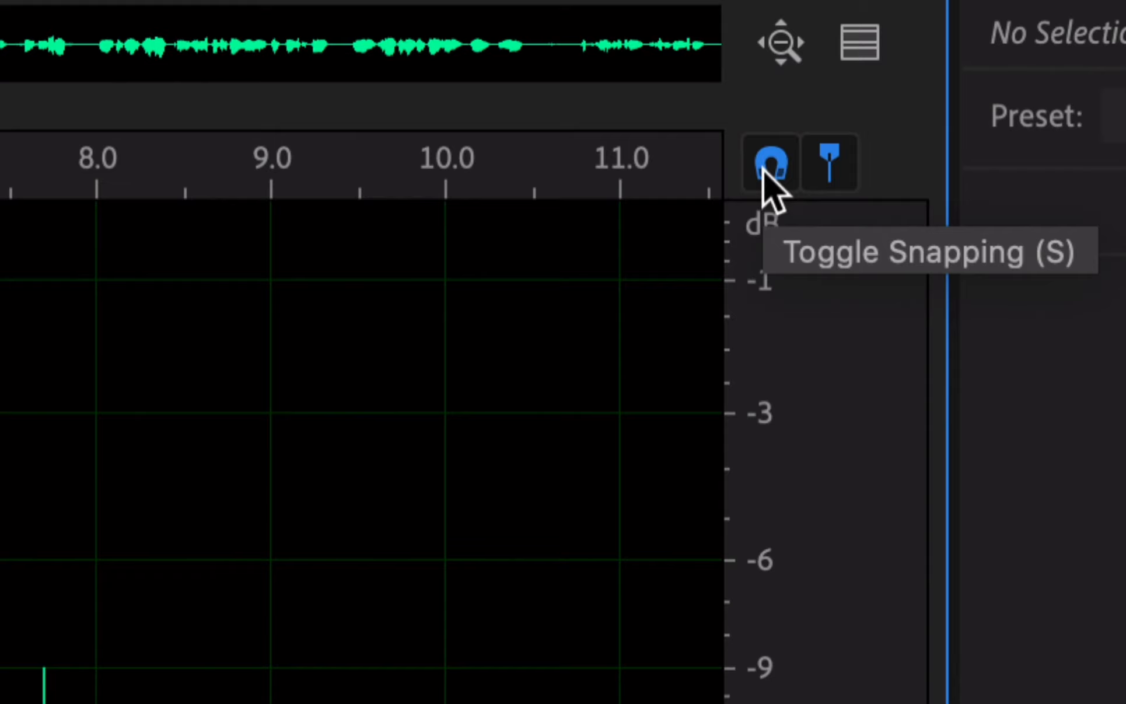
Step: Turn off snapping in the waveform editor
click(770, 166)
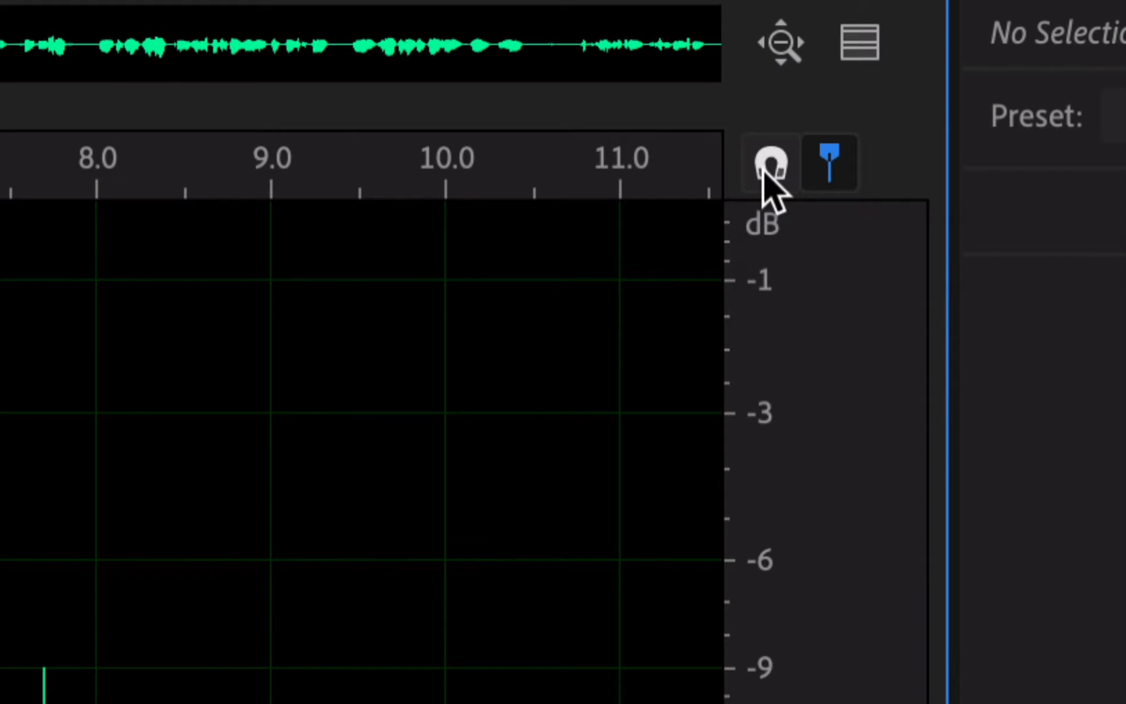
click(764, 169)
click(764, 169)
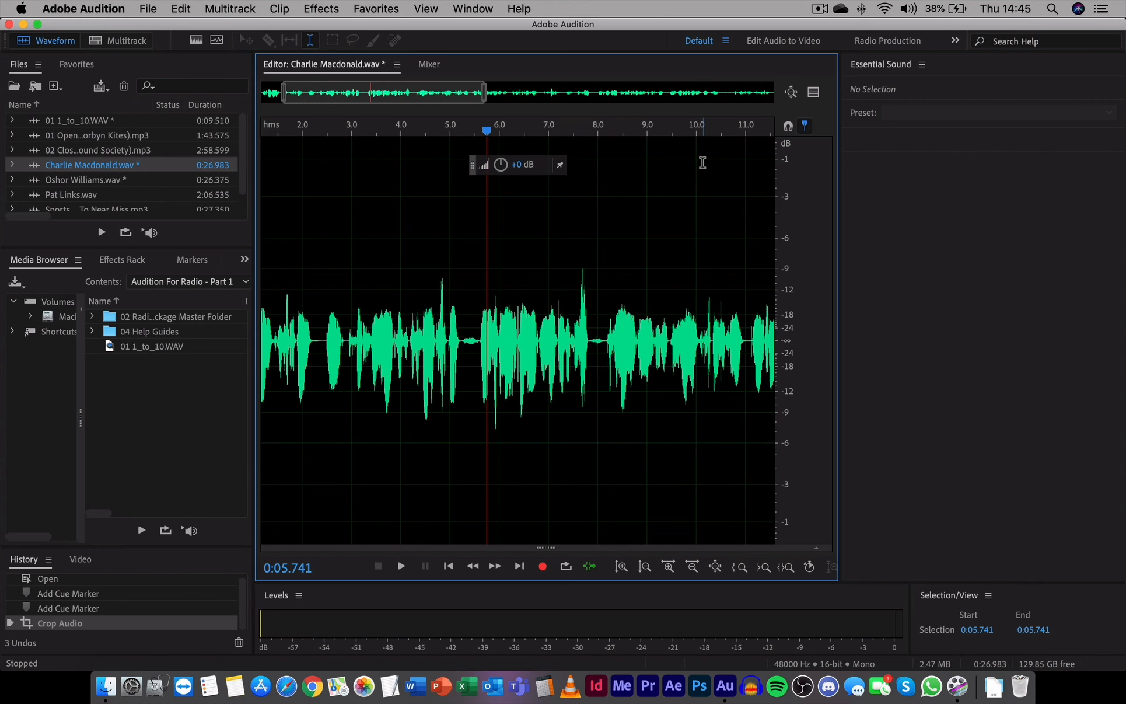
Step: Zoom in on the first few seconds of the clip and play it back from the start
mouse_move(441, 104)
mouse_down()
mouse_move(395, 98)
mouse_move(241, 128)
mouse_up()
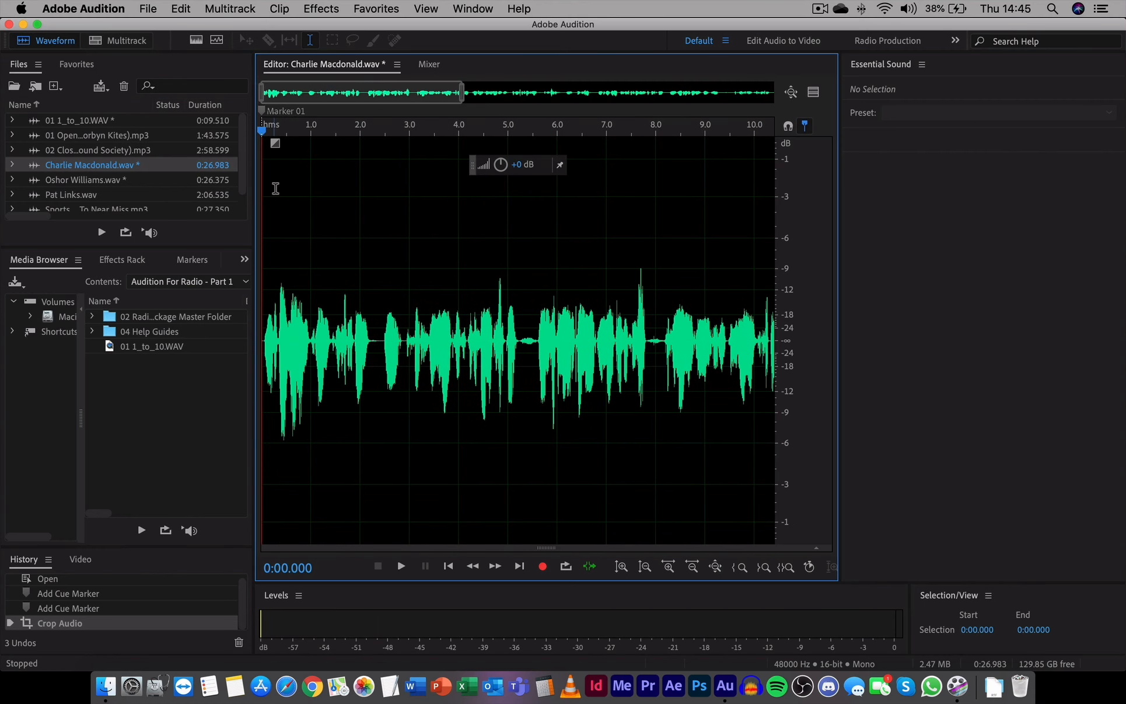
drag(459, 94, 378, 93)
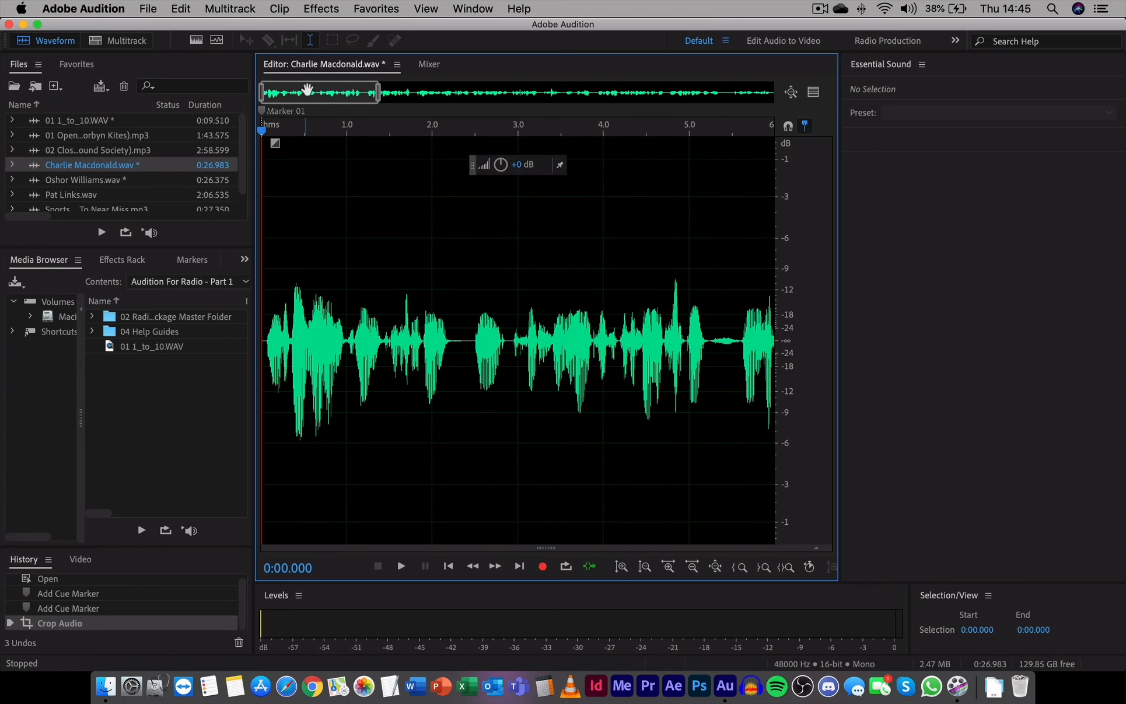
key(space)
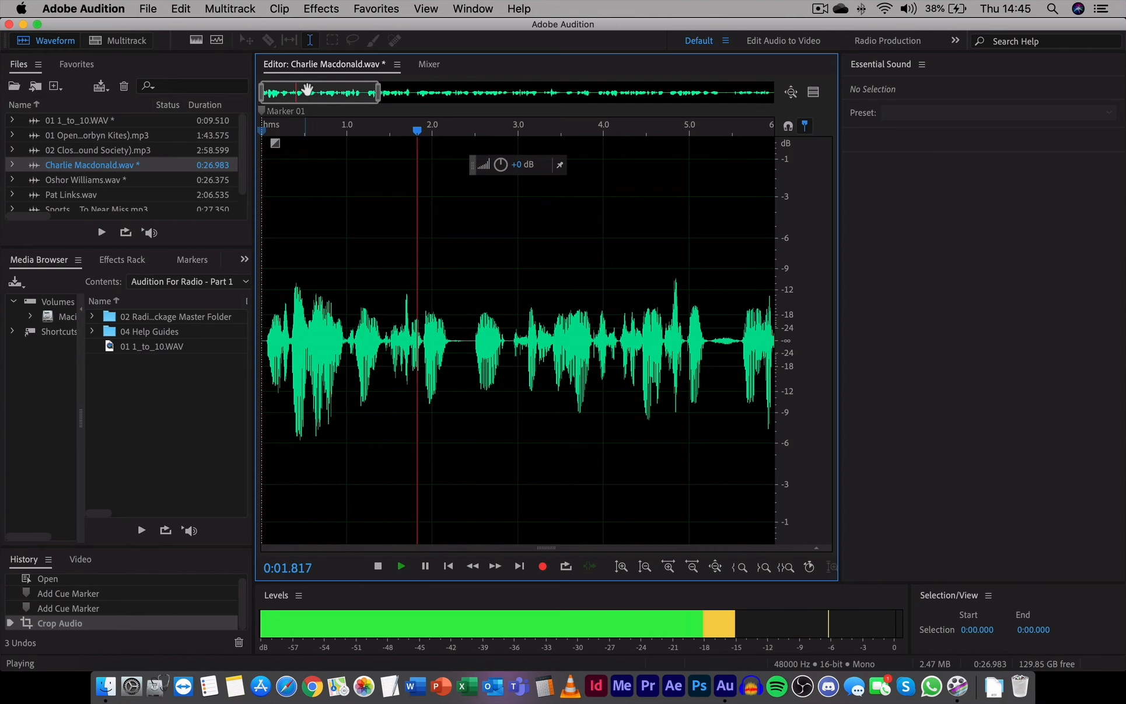
key(space)
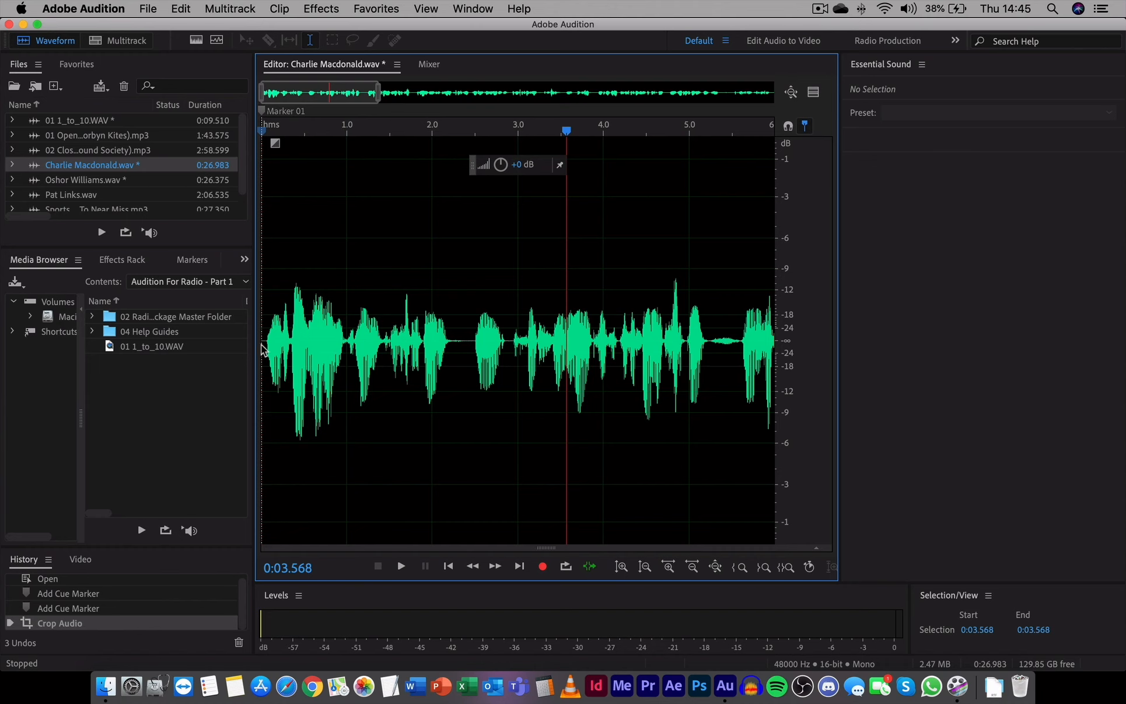
click(448, 567)
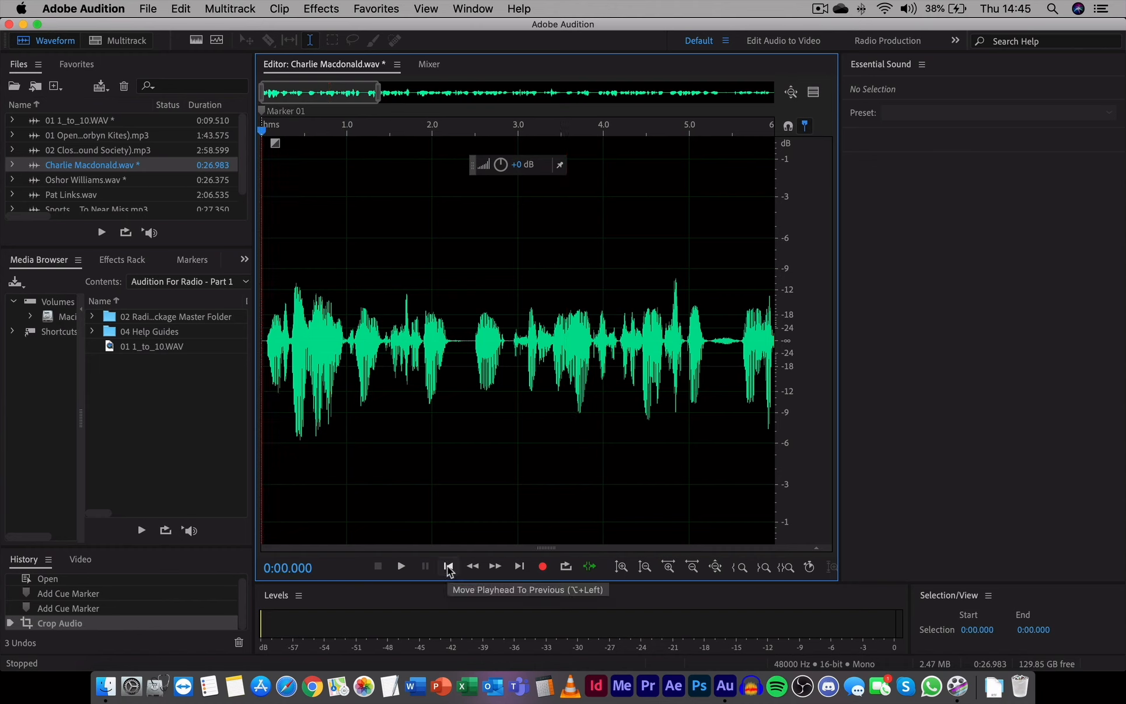
key(space)
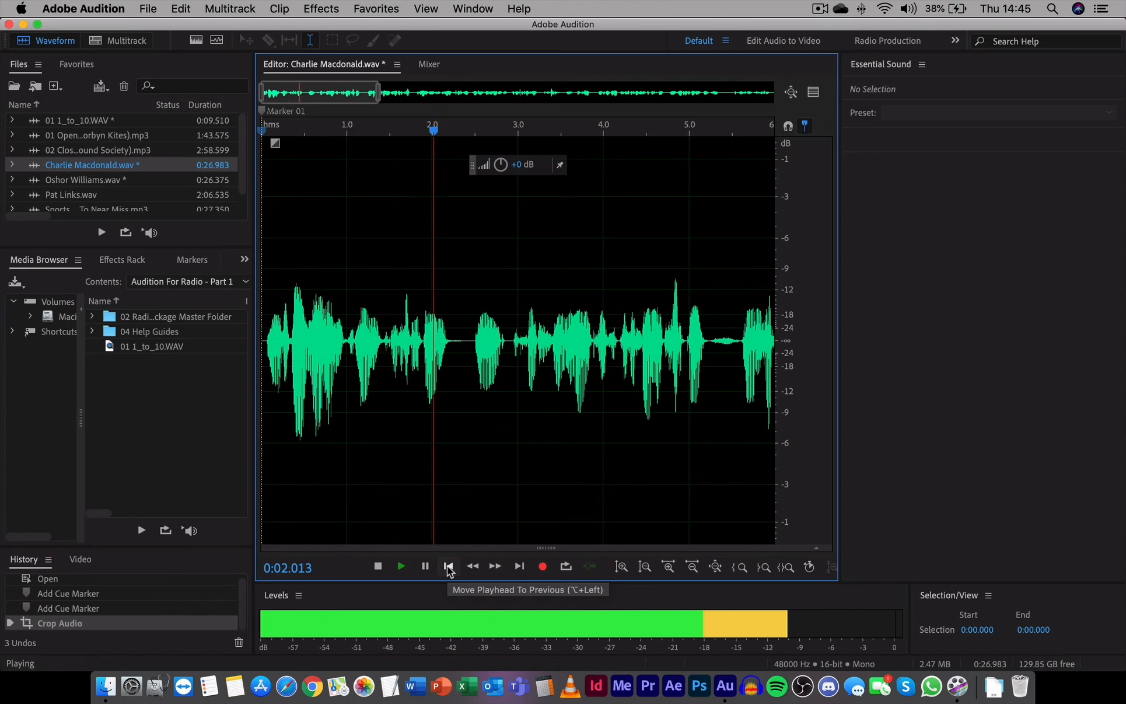
key(space)
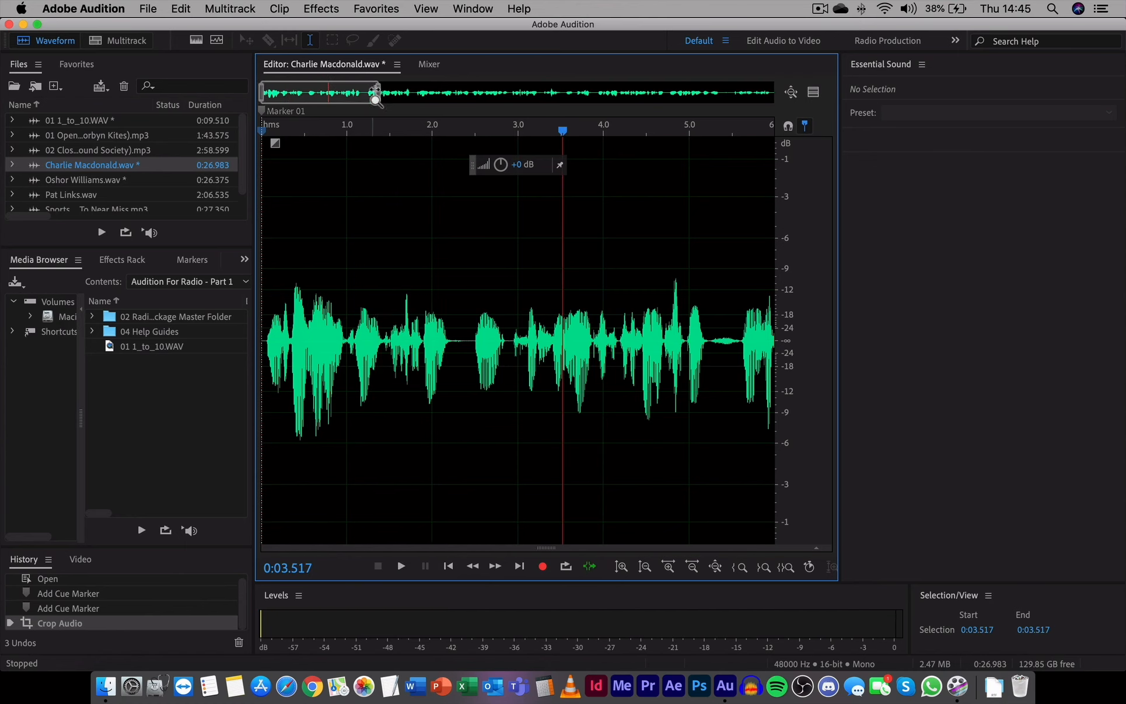
Step: Select the word between about 1.02 s and 1.46 s and audition the selection
drag(374, 92, 311, 96)
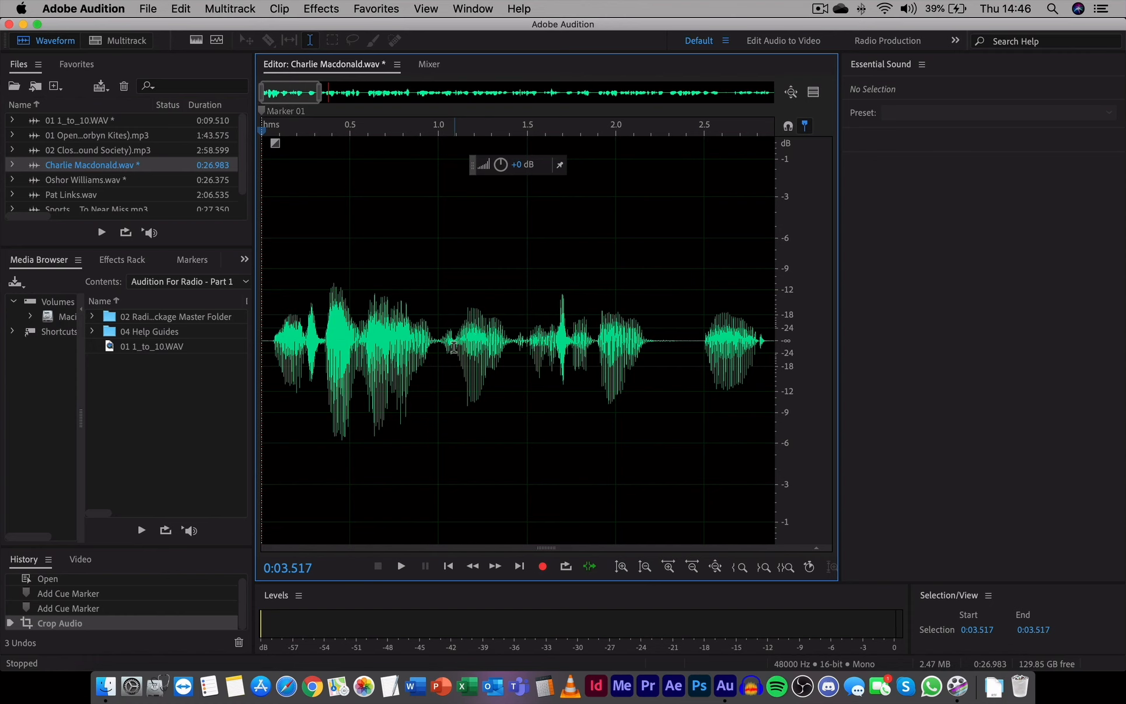
drag(451, 344, 441, 373)
click(541, 344)
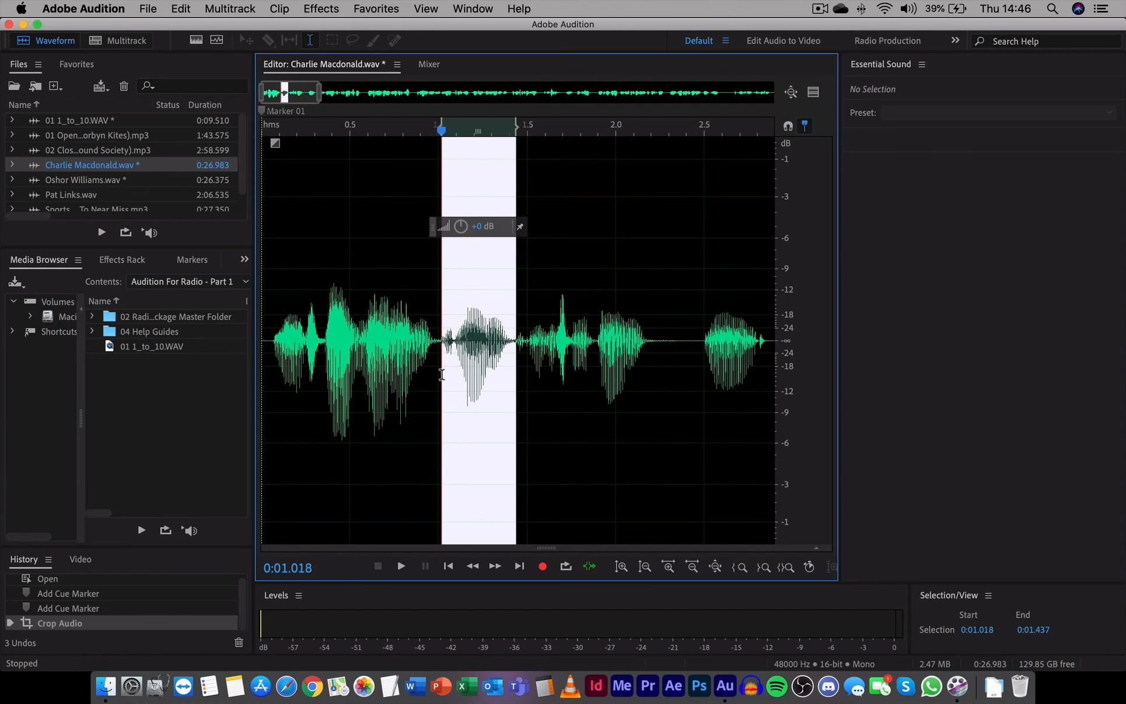
drag(517, 307, 523, 298)
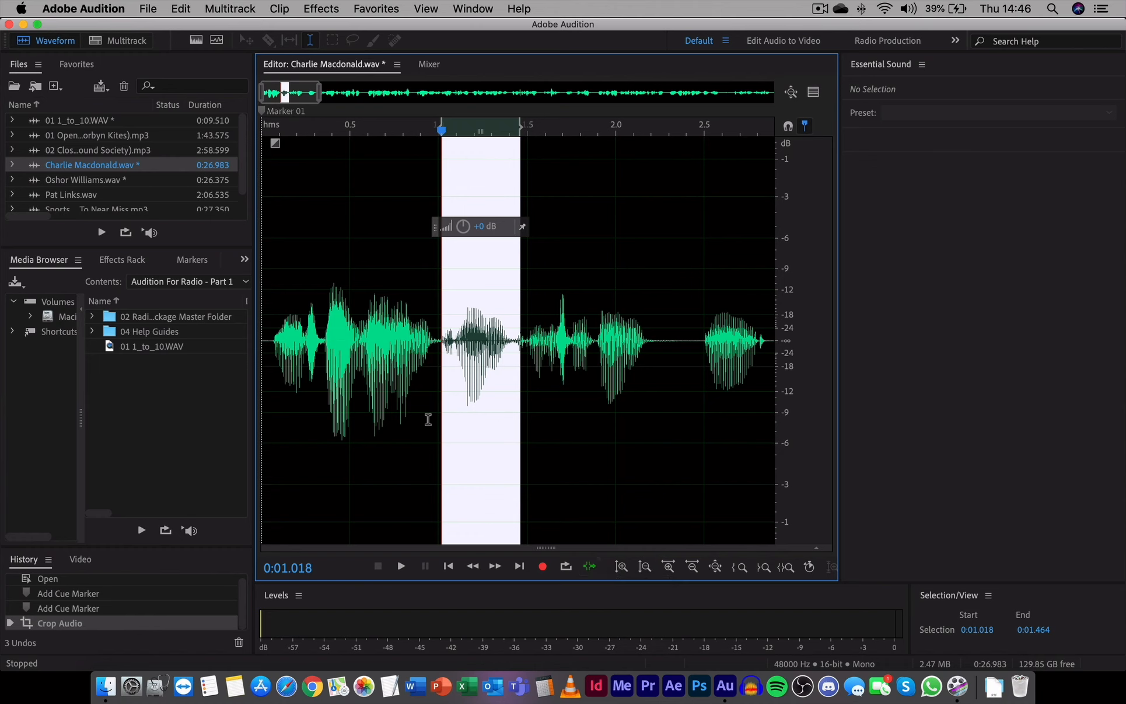
click(402, 567)
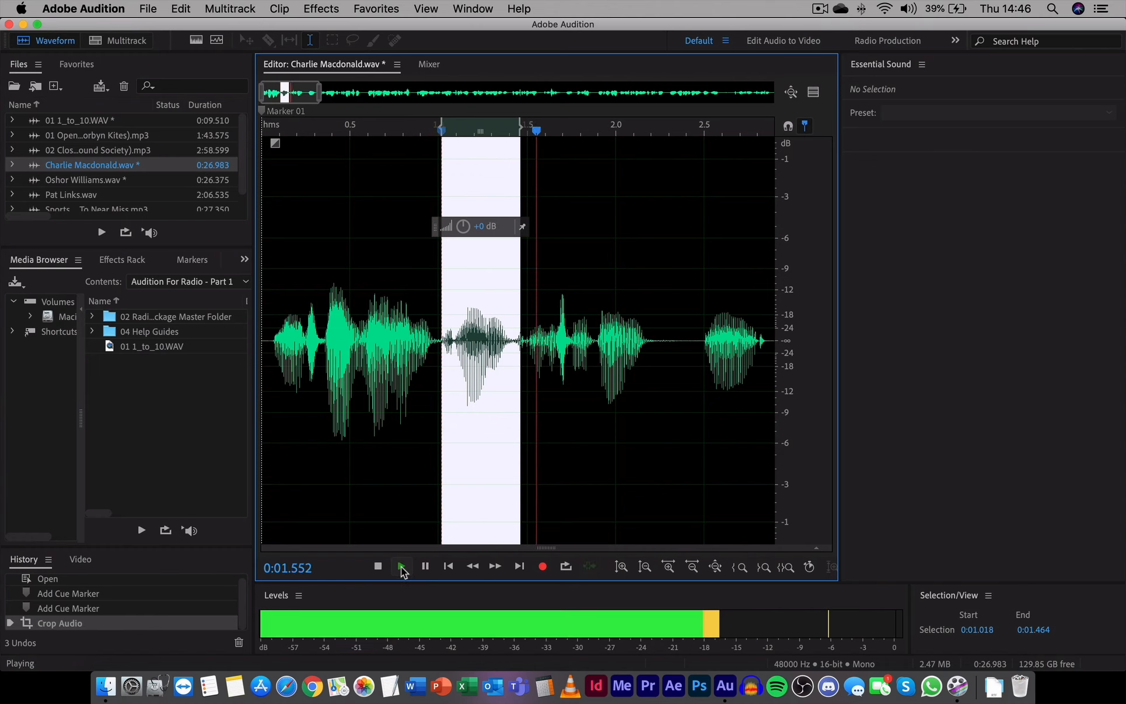
click(401, 567)
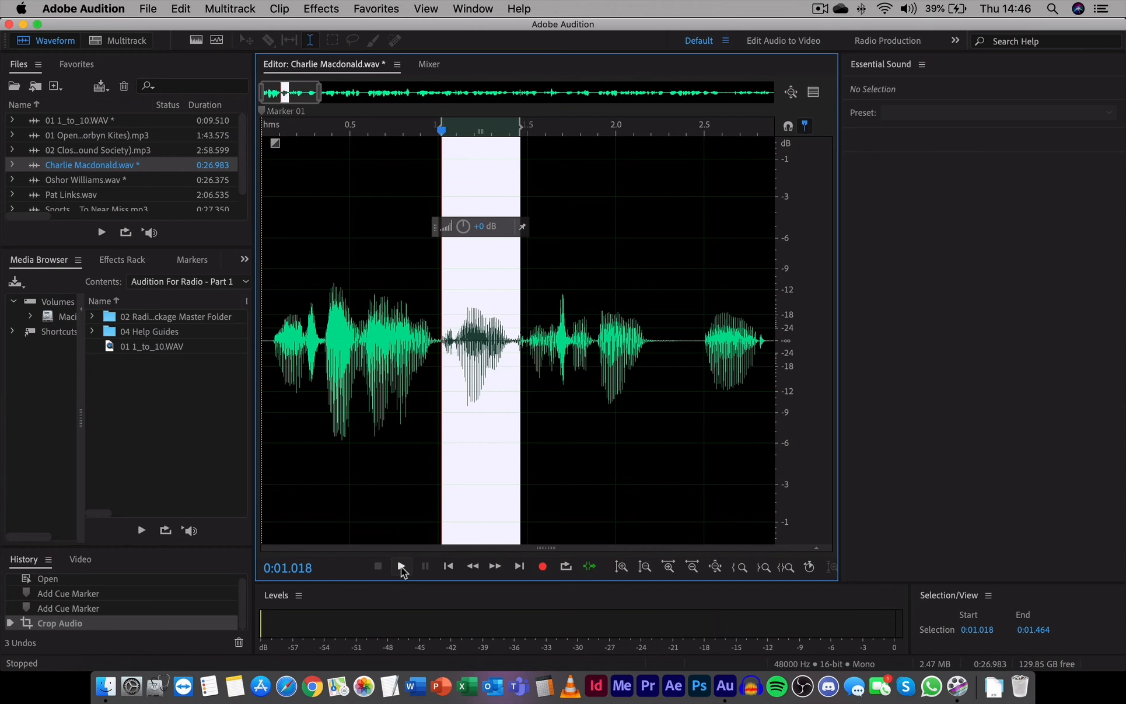
Step: Widen the selection to about 0.90 s – 1.56 s and audition it
drag(439, 403, 422, 411)
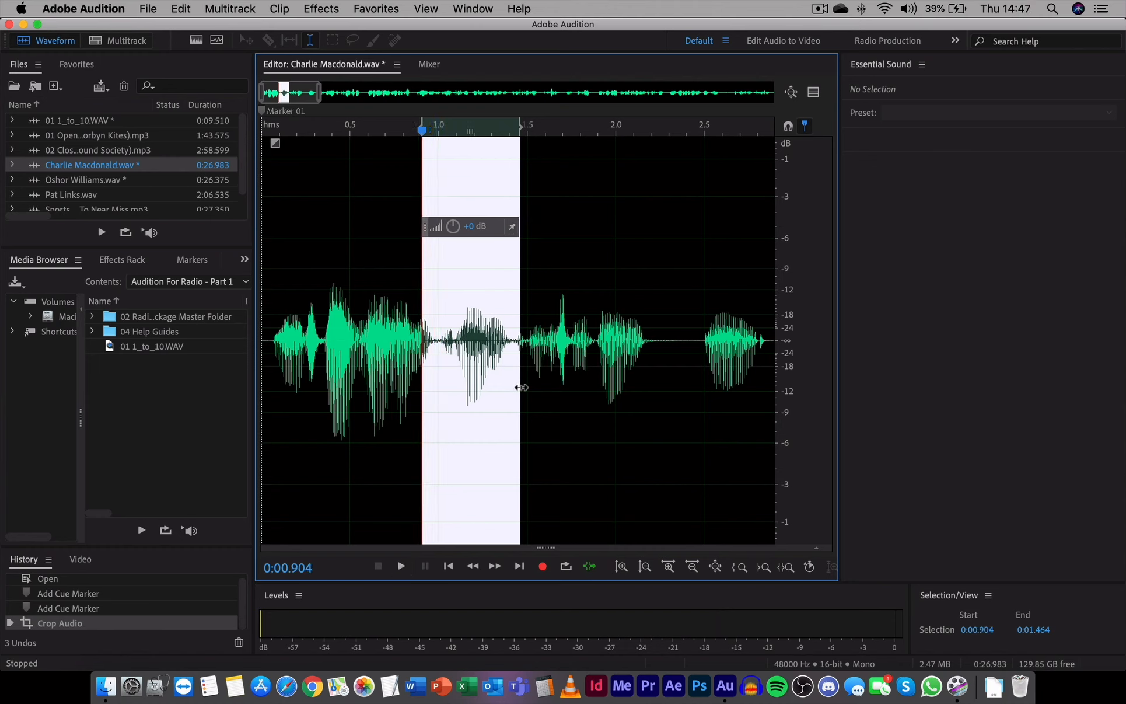
drag(521, 387, 537, 377)
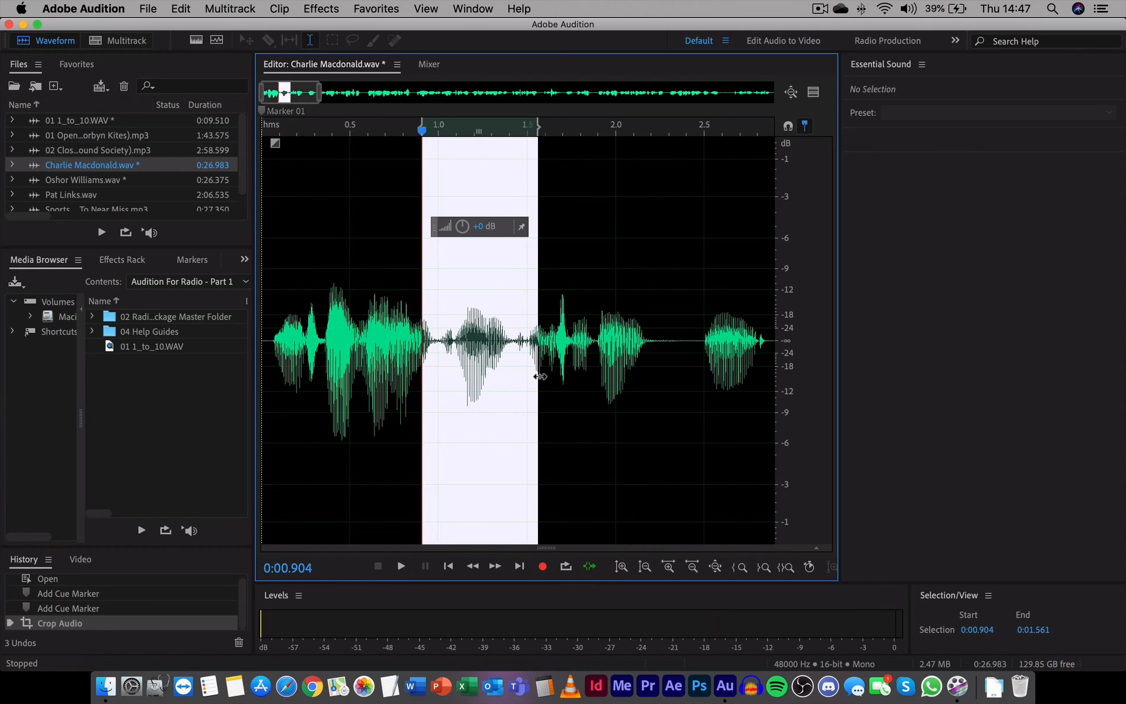
click(404, 568)
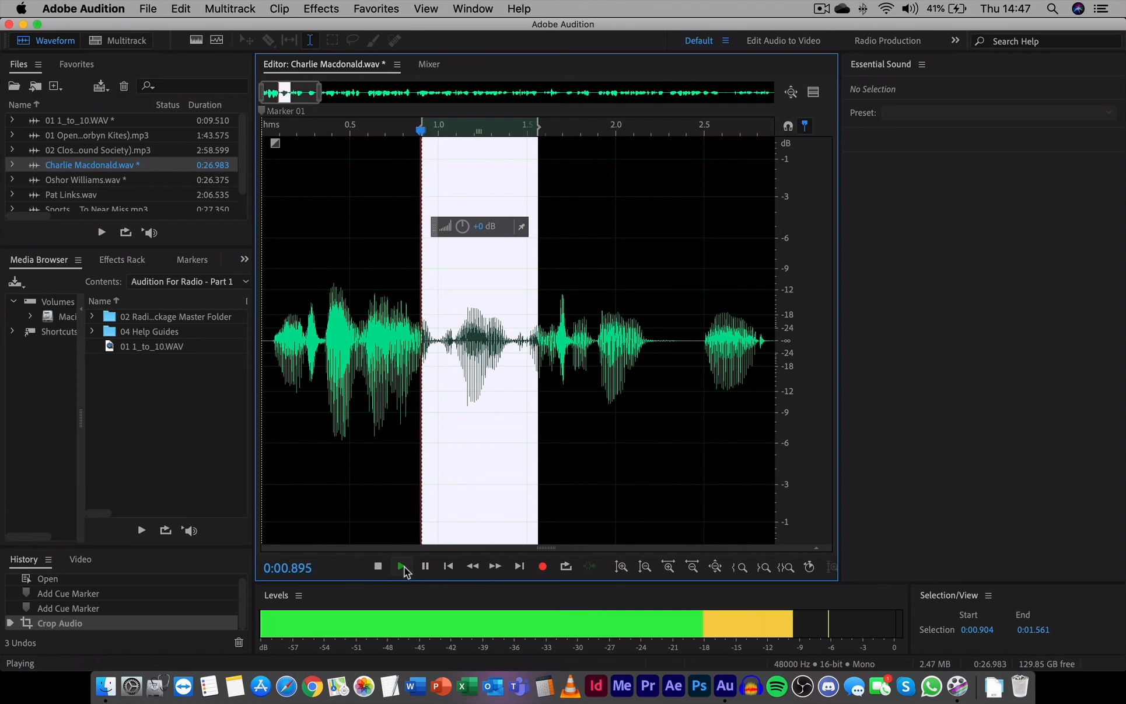
click(402, 566)
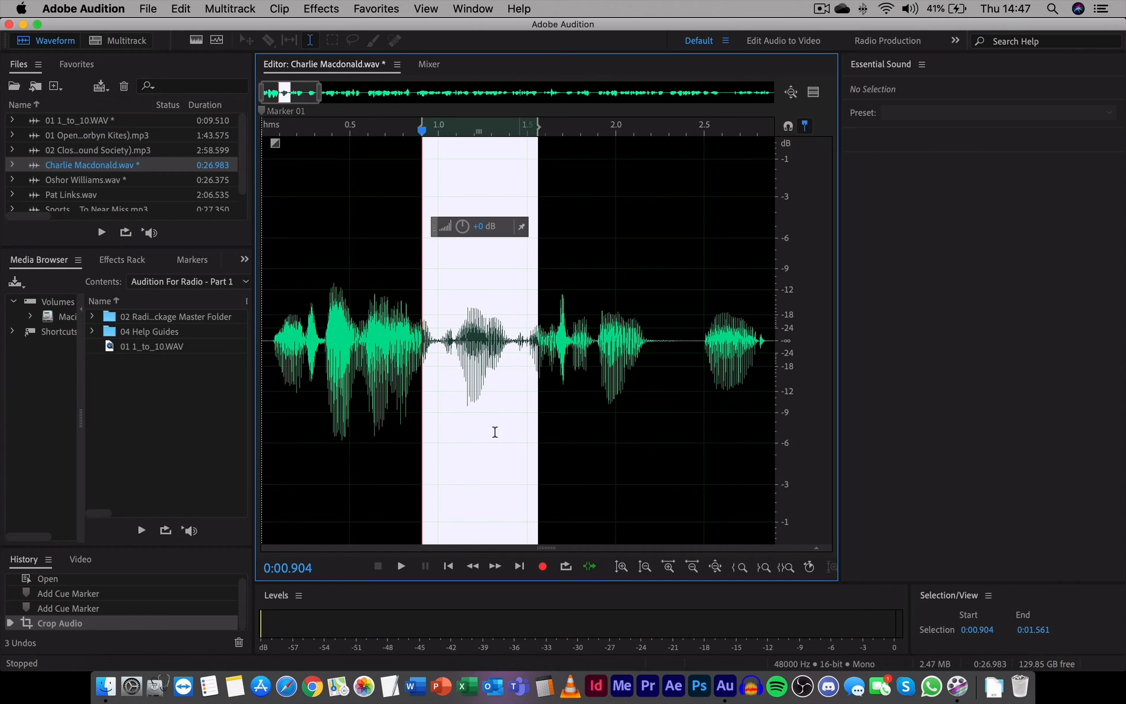
key(space)
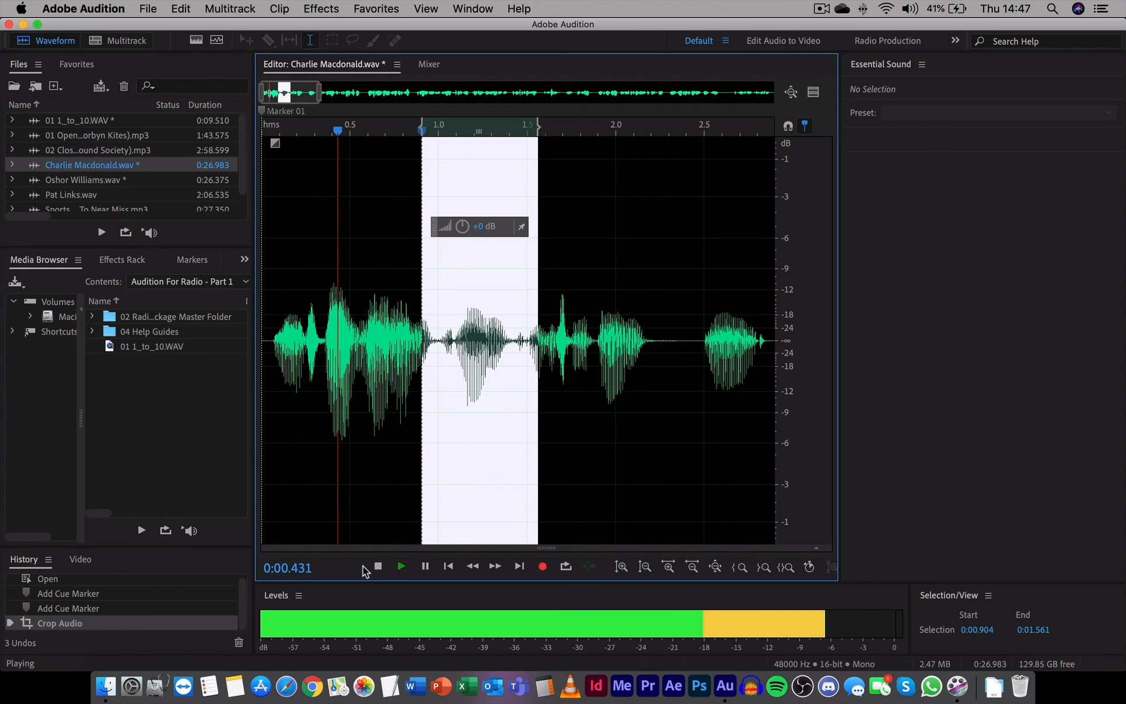
key(space)
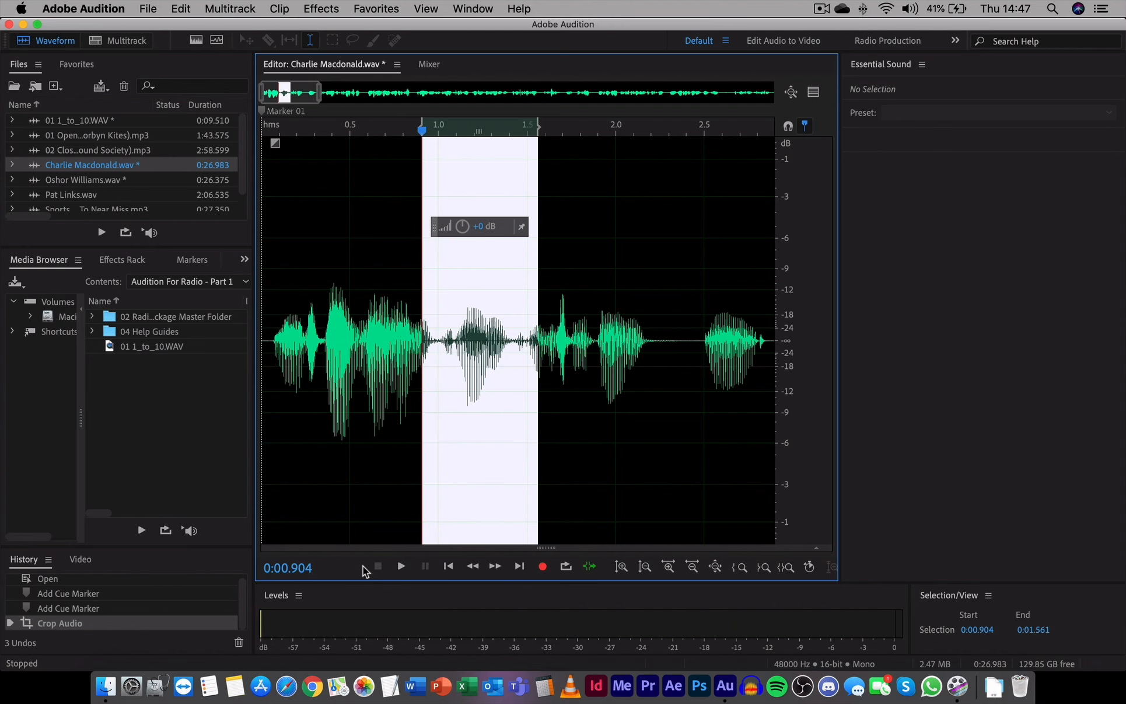
Step: Adjust the selection to 0.995 s – 1.437 s, audition it, and delete the selected audio
drag(296, 94, 298, 98)
drag(398, 252, 414, 255)
drag(520, 275, 494, 283)
key(space)
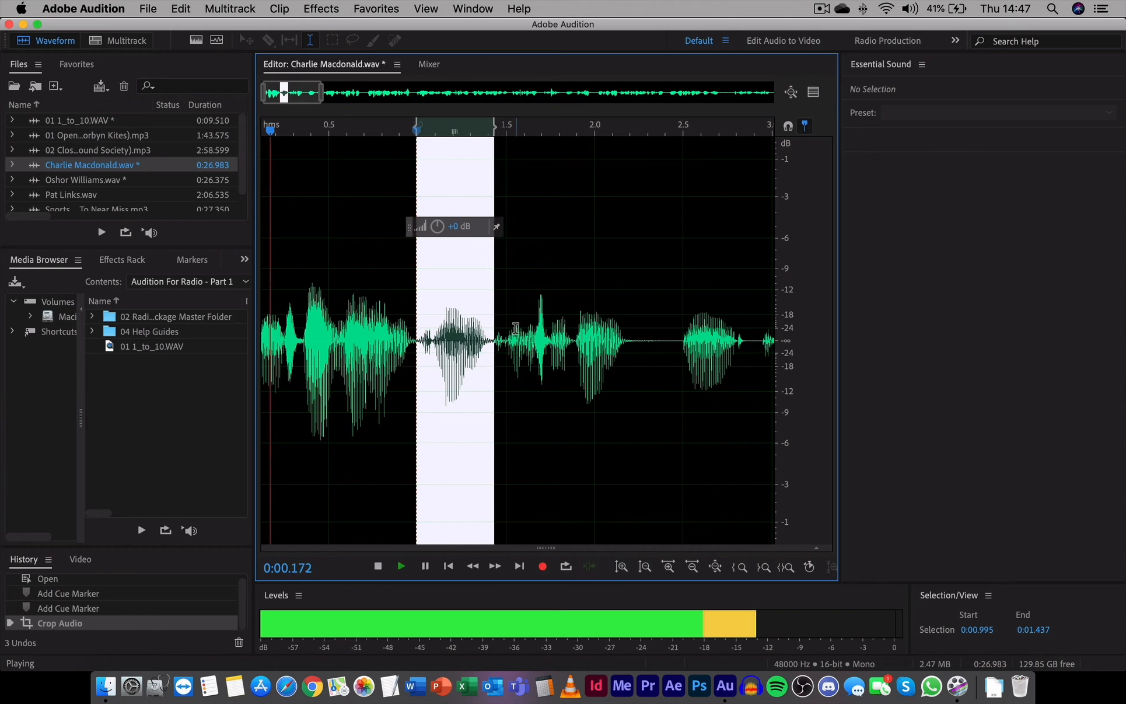
key(space)
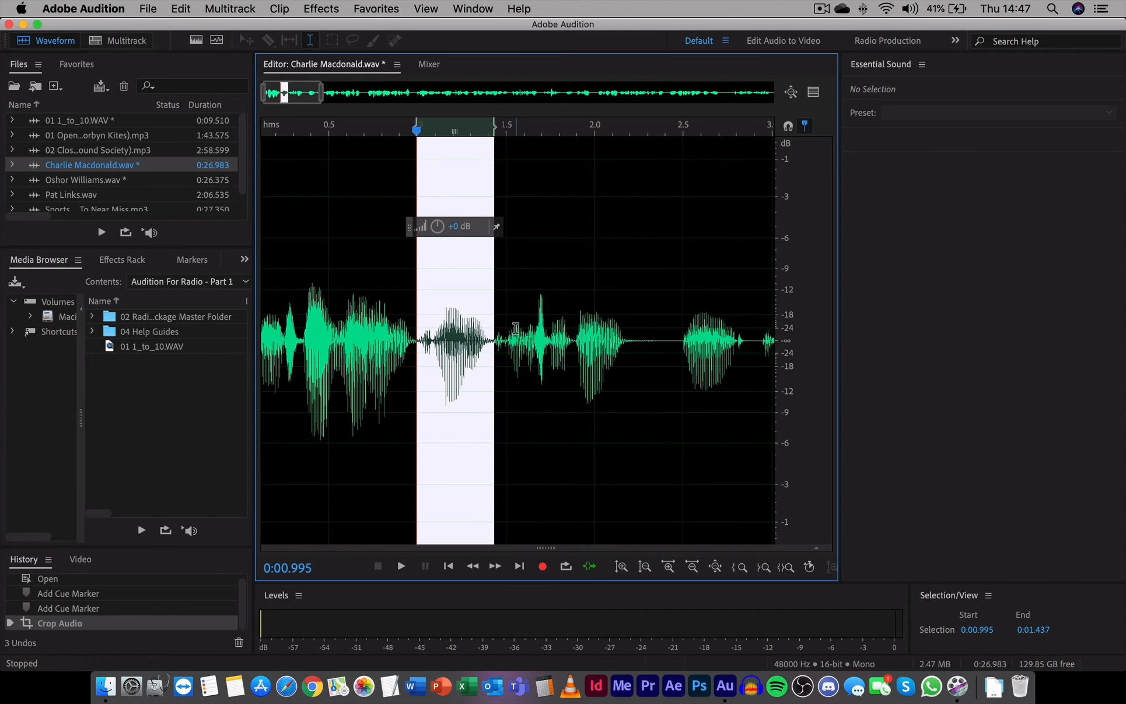
key(Delete)
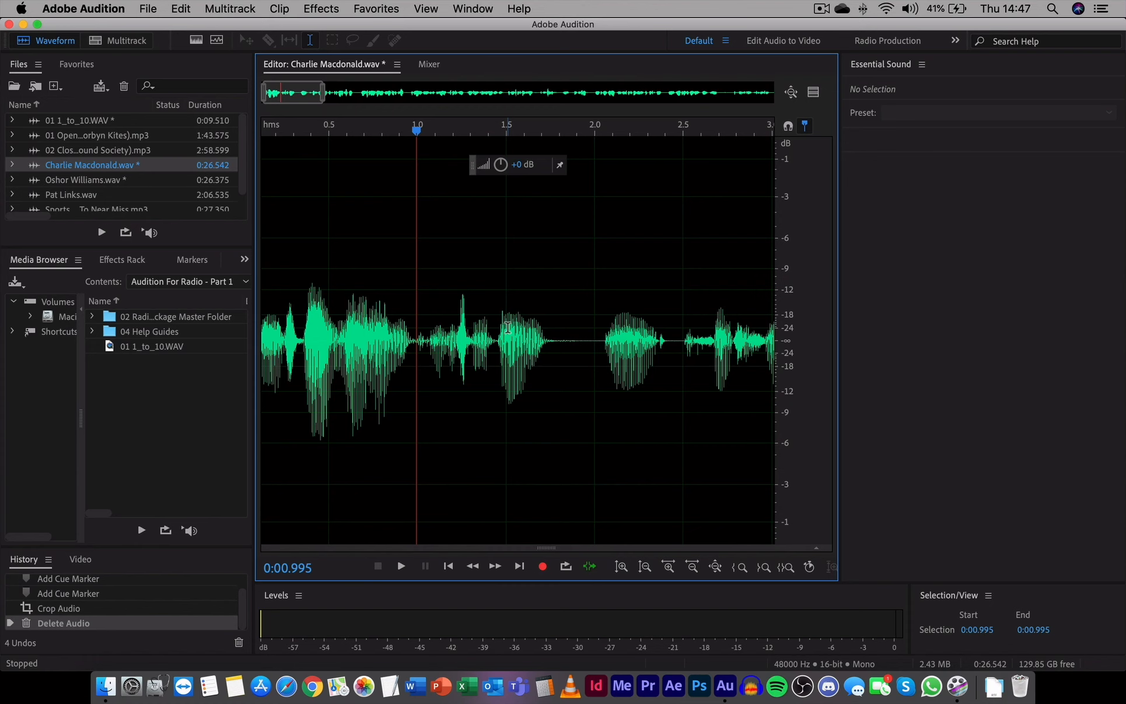
Step: Play back the audio around the deleted section to check the edit
scroll(496, 330, right, 5)
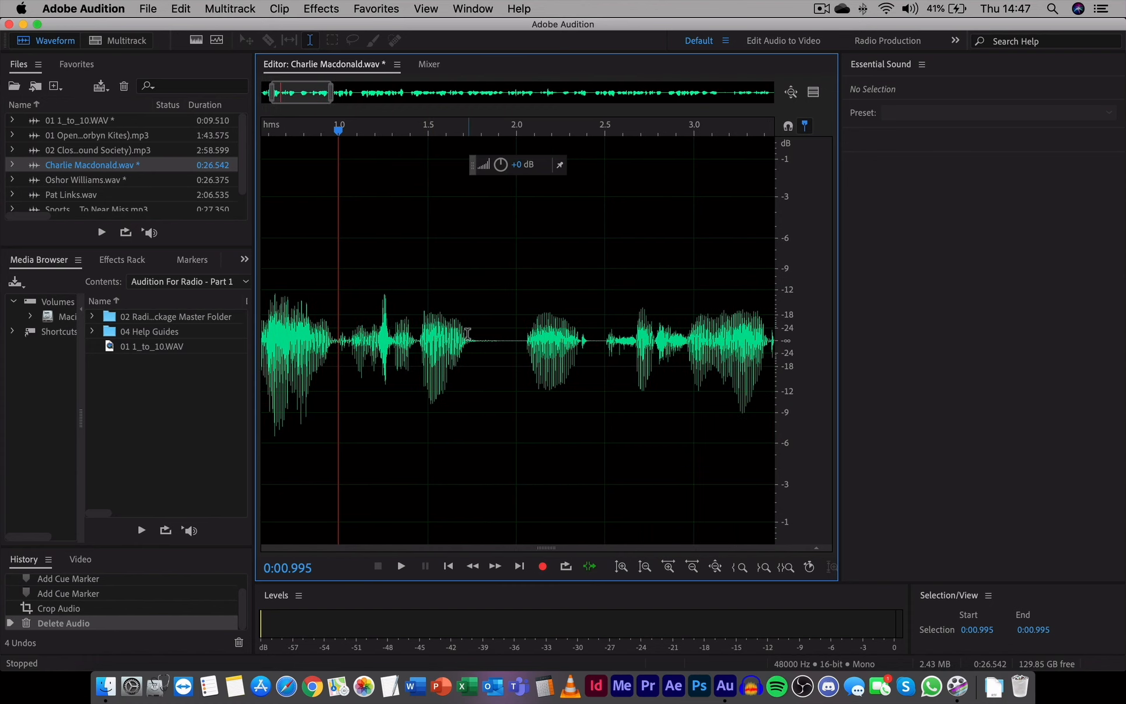
key(space)
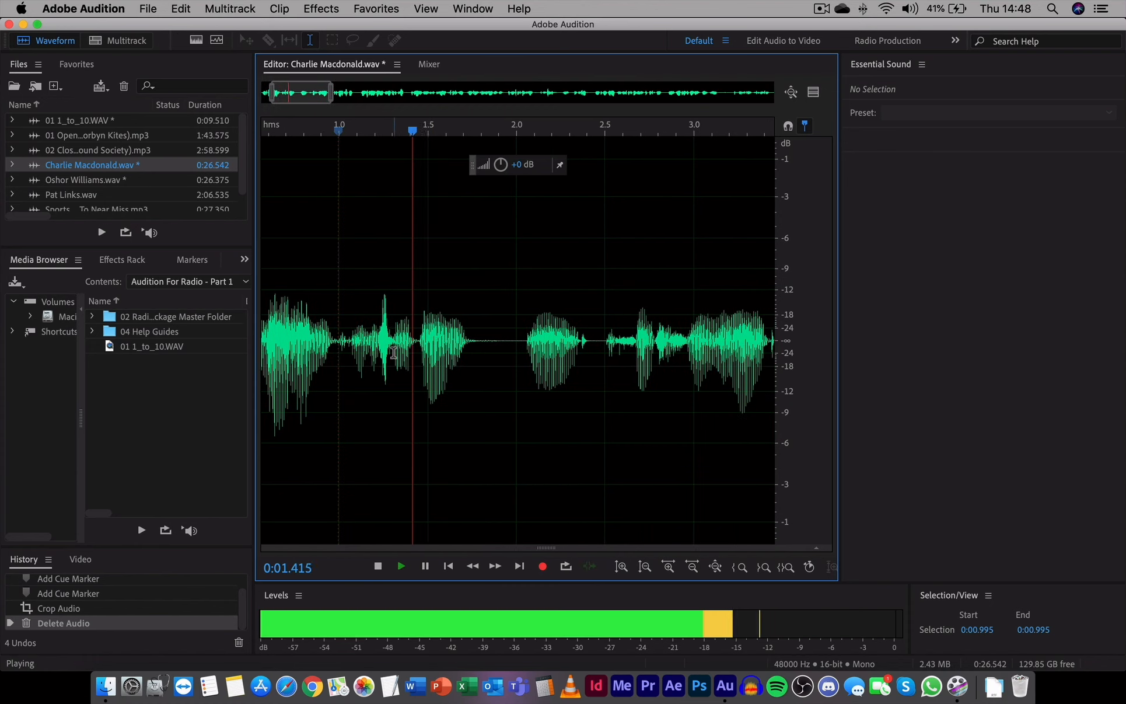
key(space)
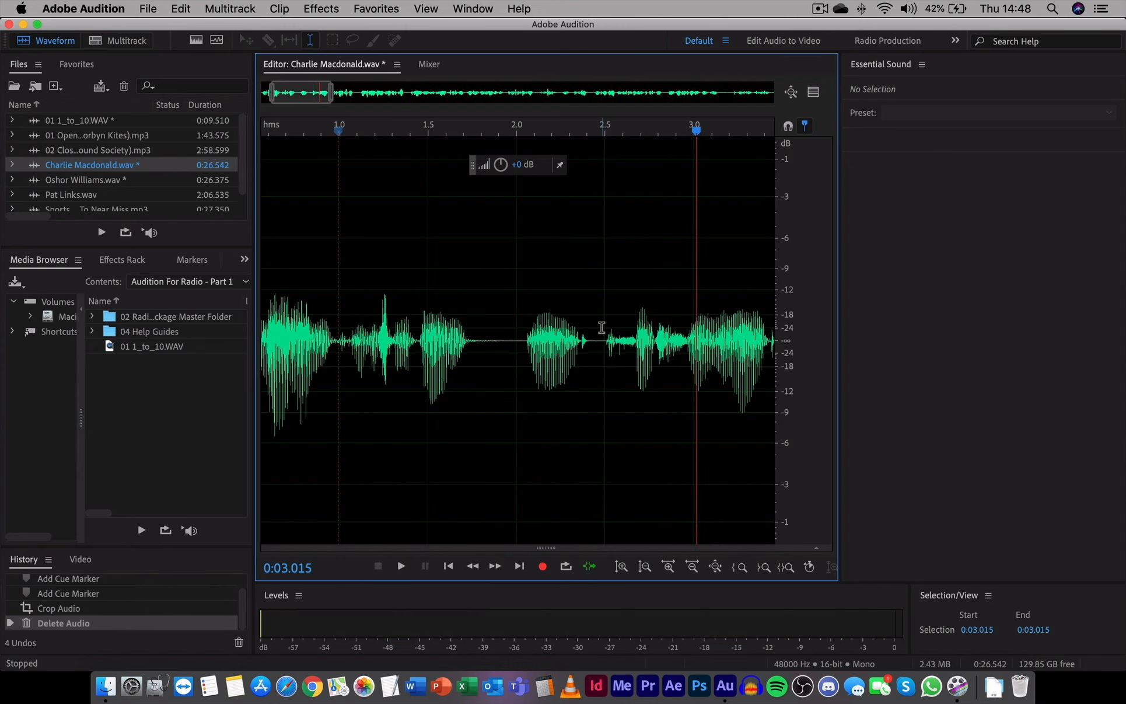
drag(603, 335, 526, 362)
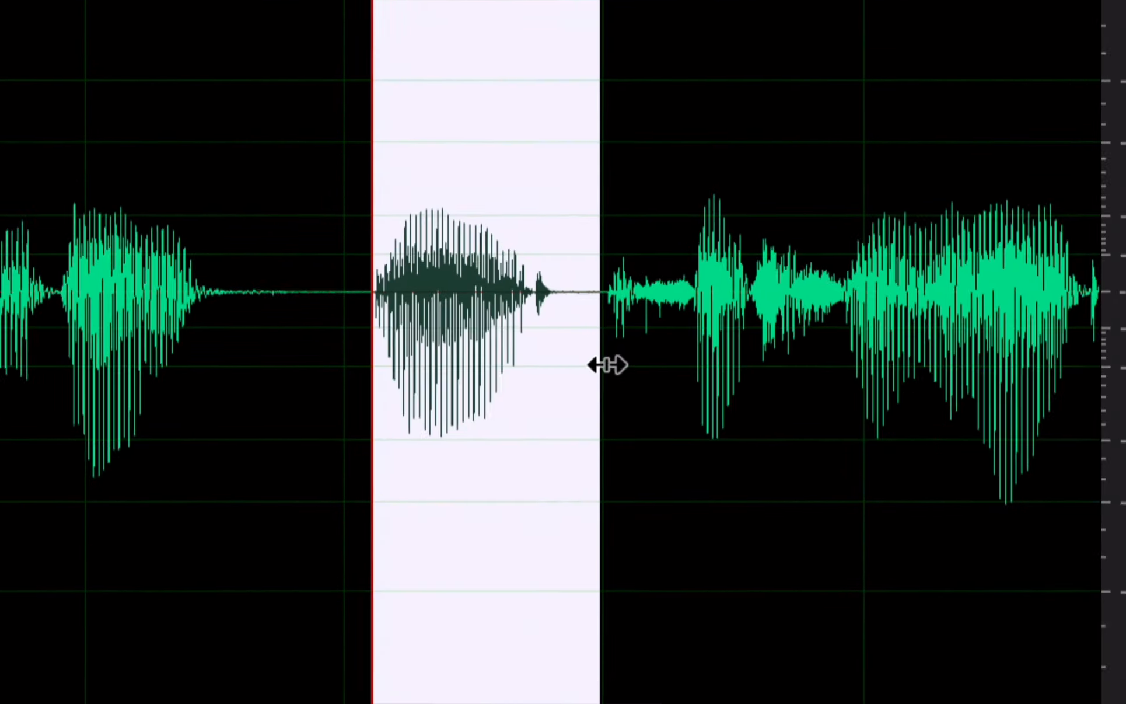
click(610, 363)
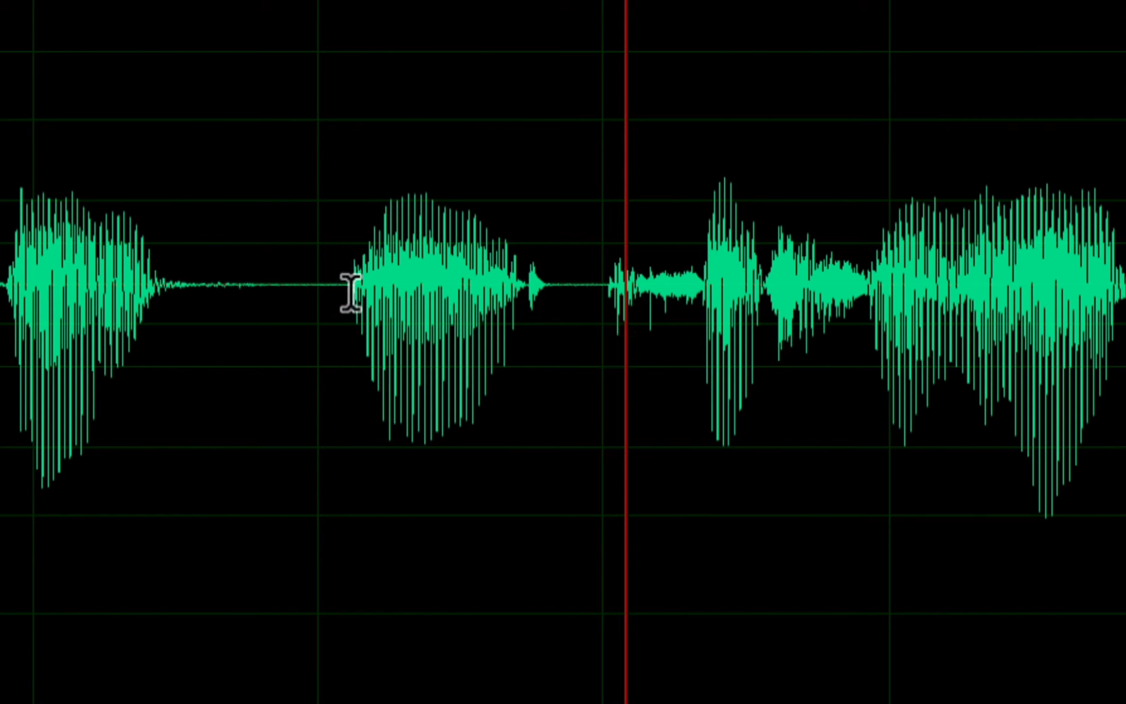
Step: Select the word between about 2.06 s and 2.51 s and audition the selection
drag(352, 303, 608, 354)
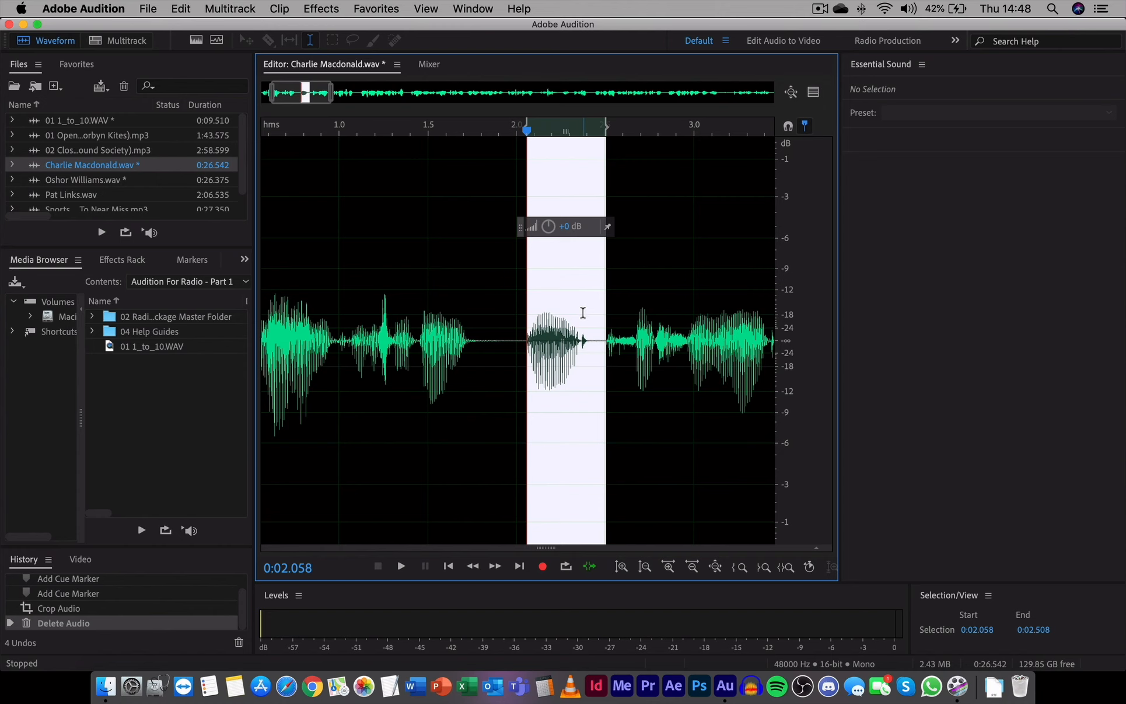
key(space)
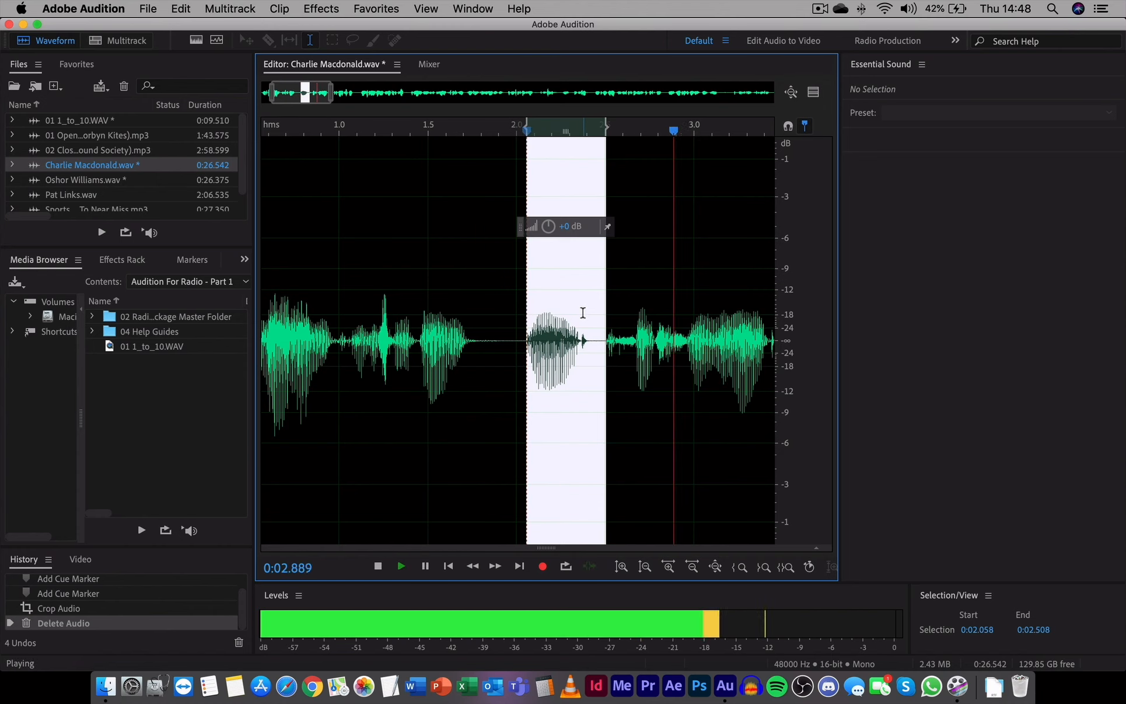
key(space)
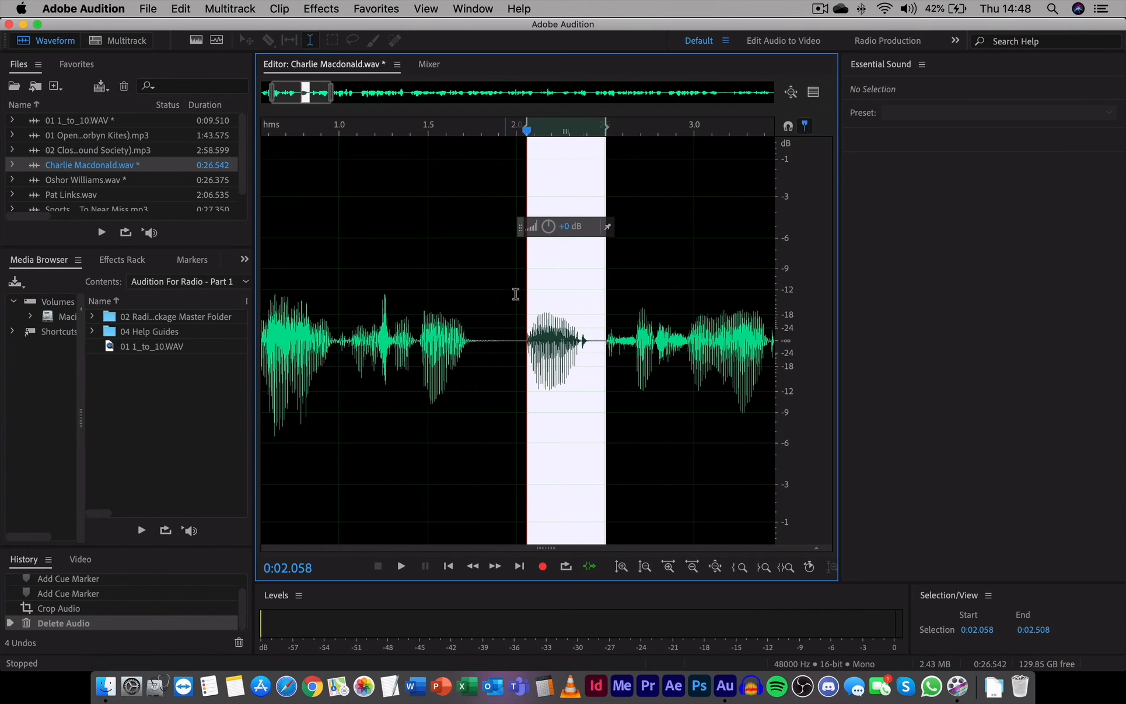
Step: Widen the selection to about 1.64 s – 2.56 s and audition it from the start
drag(528, 283, 453, 303)
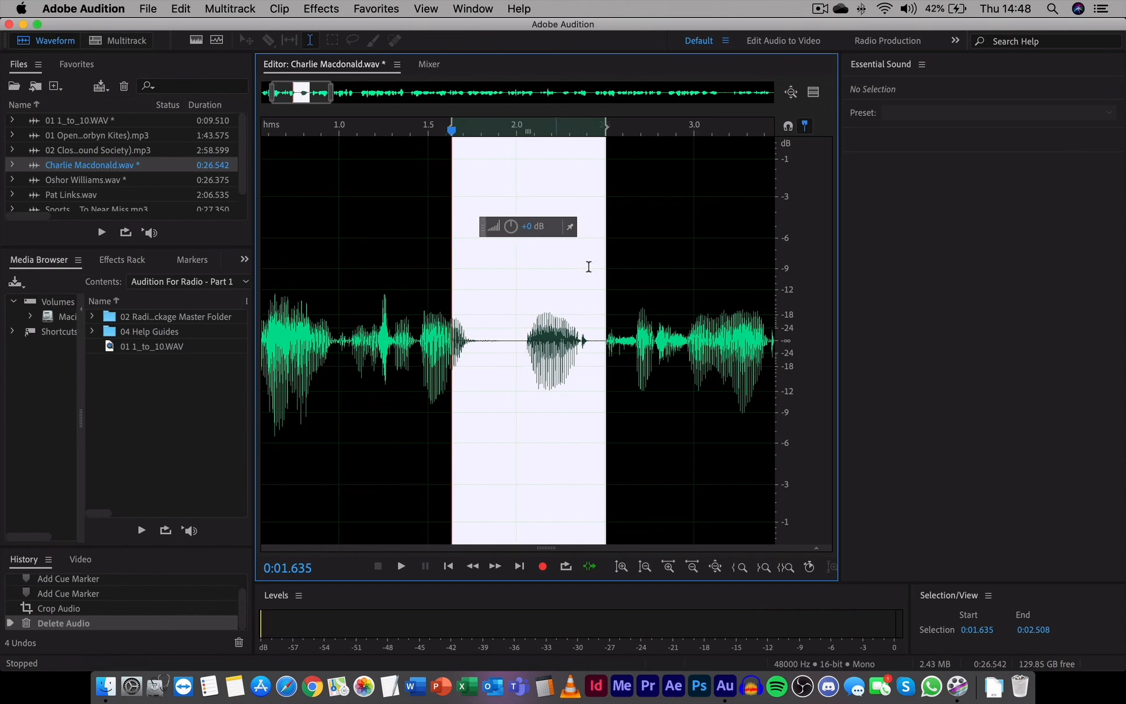
drag(606, 263, 616, 259)
key(Home)
key(space)
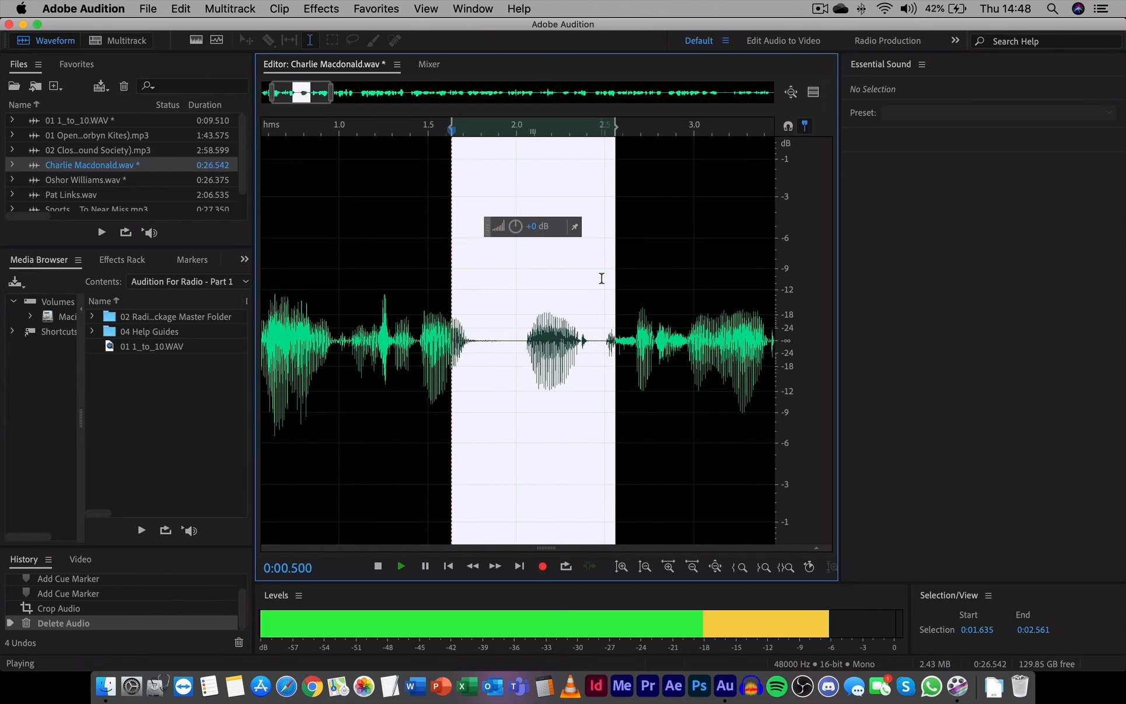
key(space)
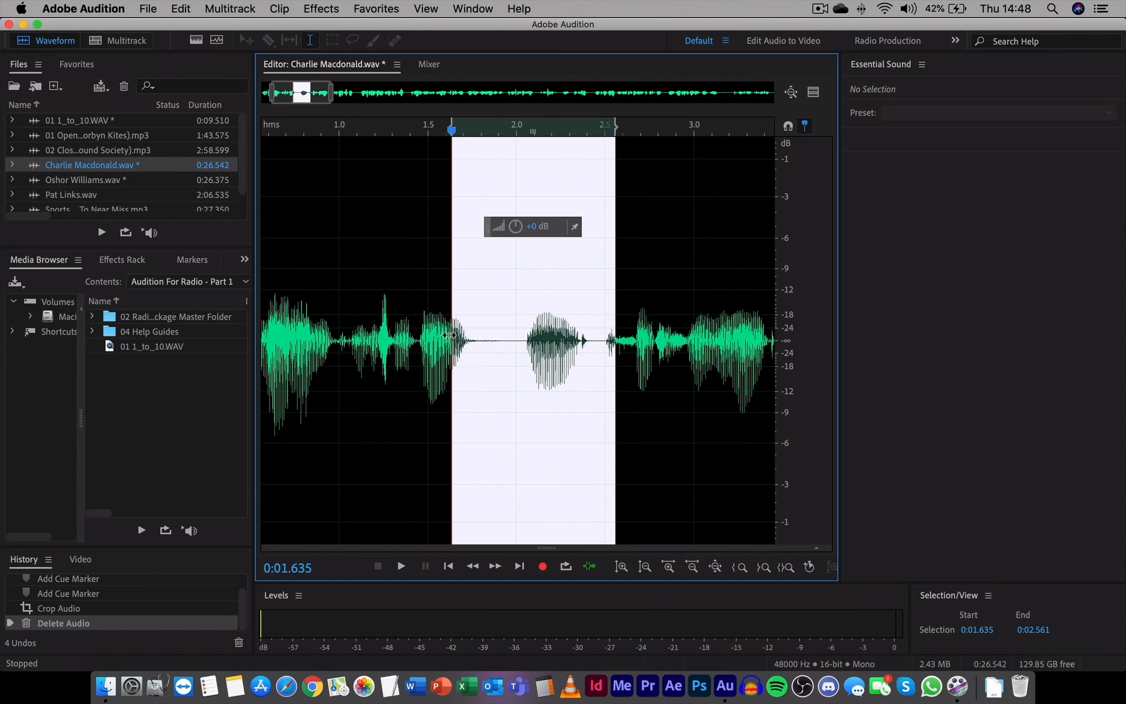
Step: Adjust the selection to 2.050 s – 2.508 s, audition it, and delete the selected audio
drag(451, 267, 523, 244)
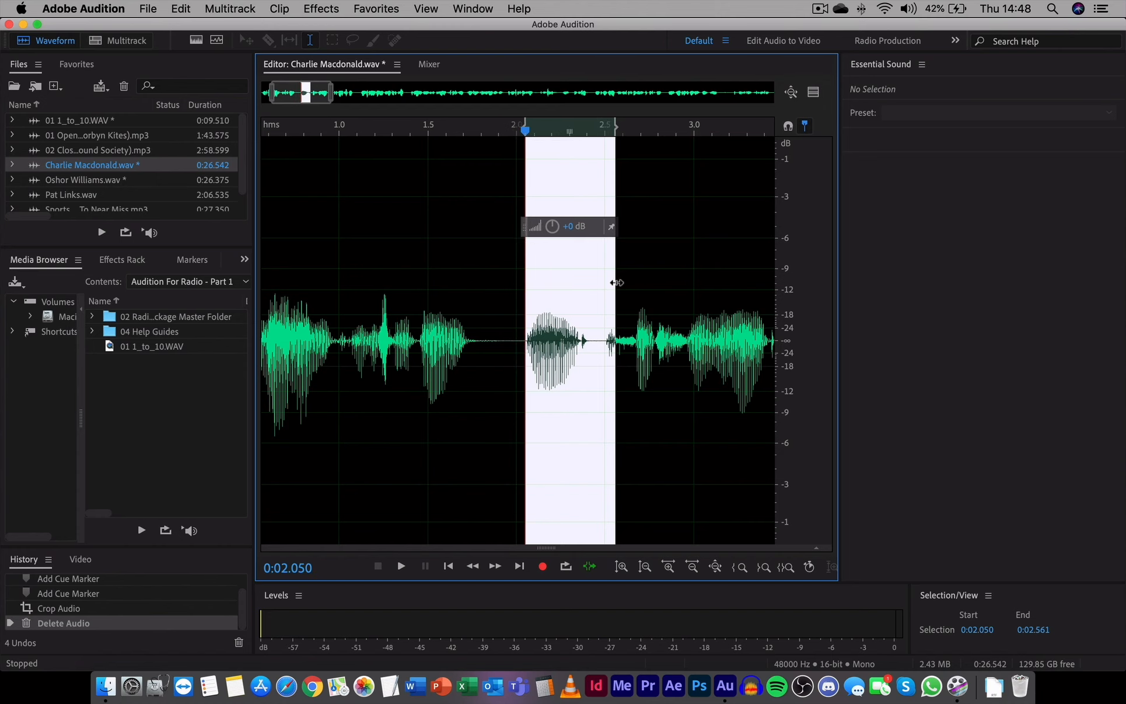
drag(617, 282, 608, 293)
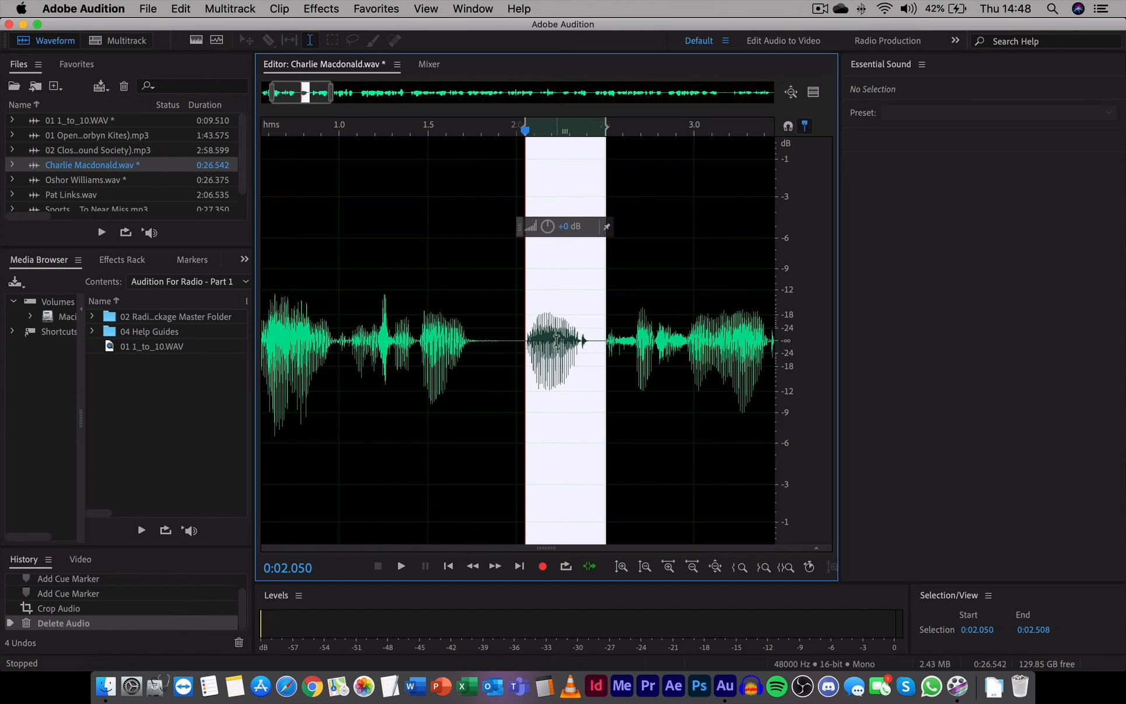
key(space)
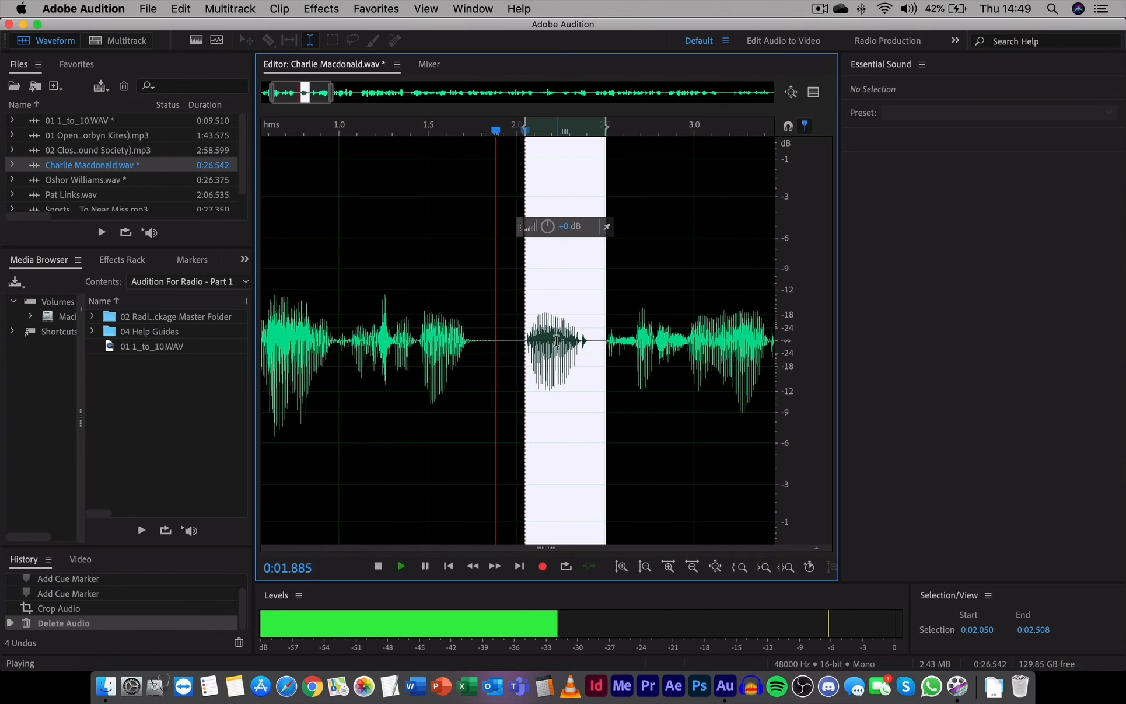
key(space)
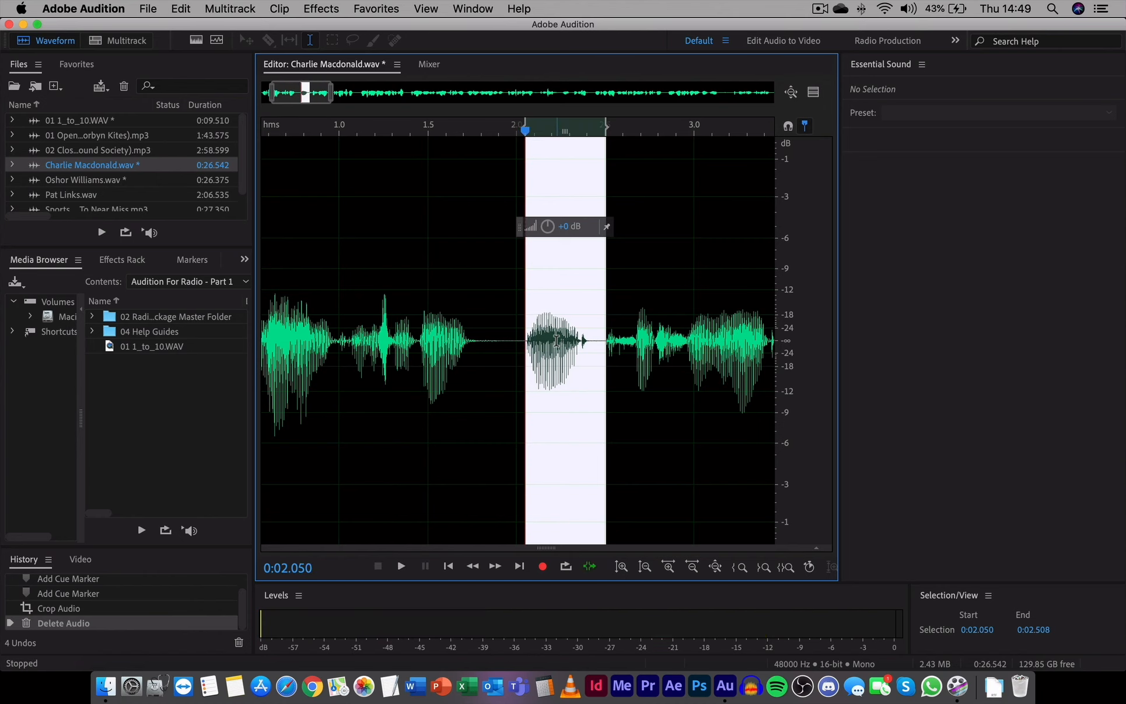
key(Delete)
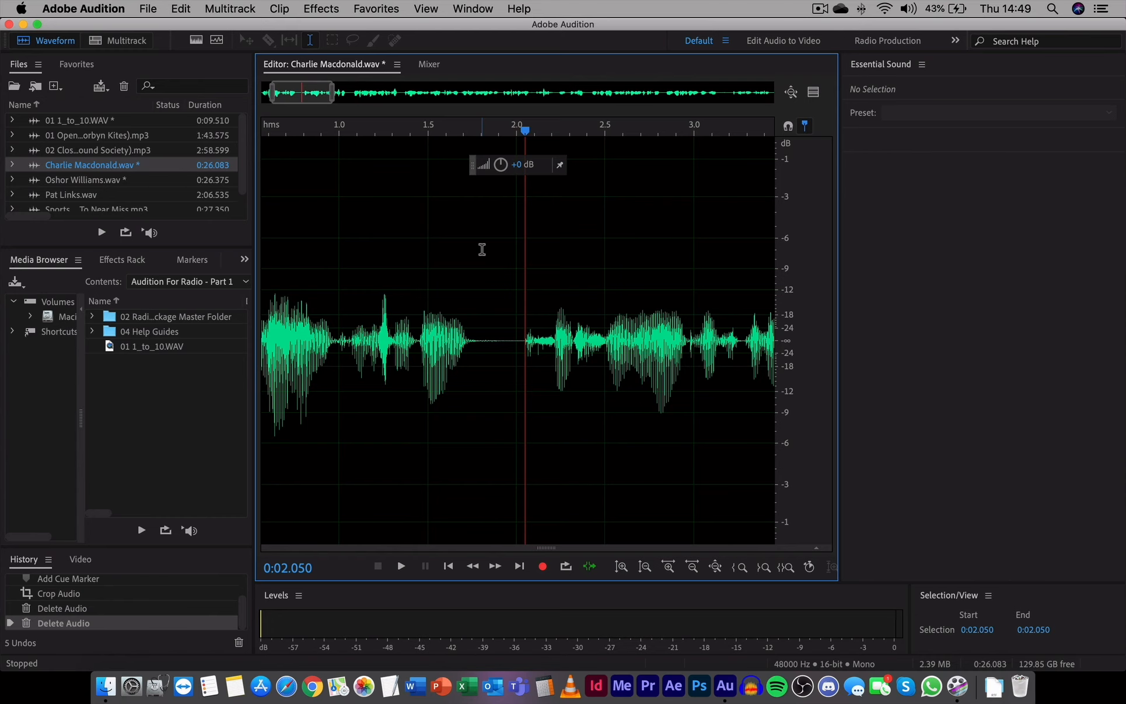
Step: Move on past 4 s, select and audition the next unwanted section, and delete it
scroll(482, 249, down, 3)
scroll(479, 315, right, 5)
click(576, 374)
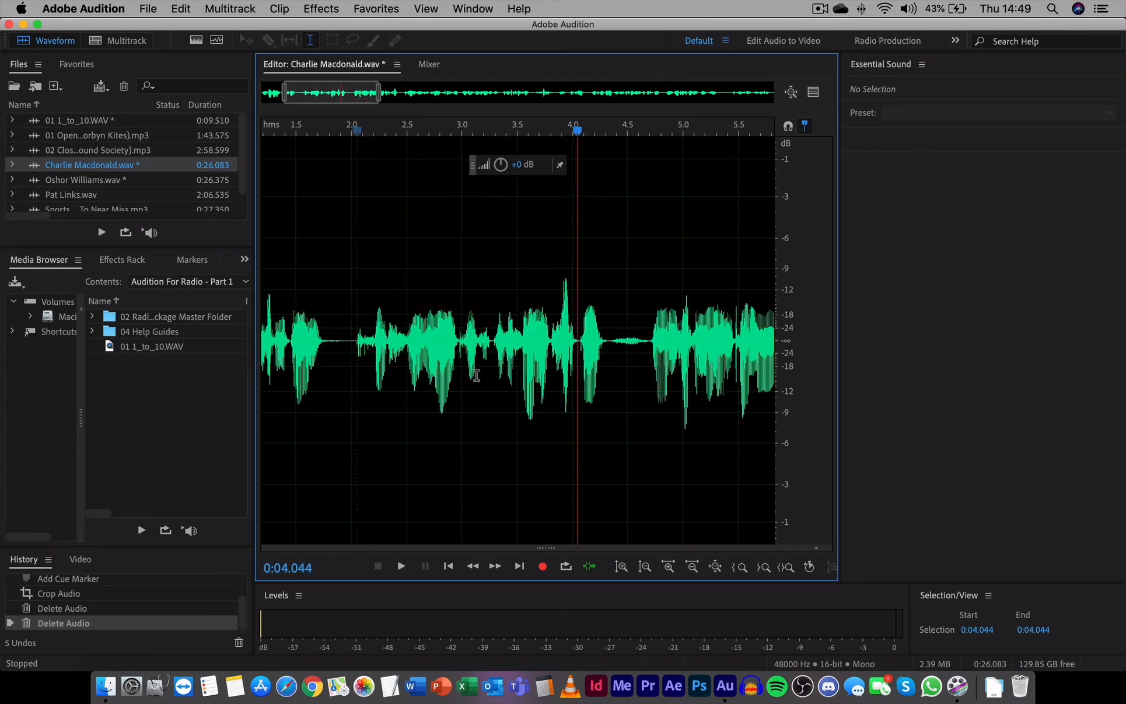
scroll(467, 373, up, 5)
click(509, 350)
key(space)
drag(440, 349, 508, 356)
key(space)
drag(440, 366, 410, 350)
key(Delete)
Step: Continue through the clip deleting further selected unwanted words and pauses, auditioning between cuts
scroll(496, 350, right, 5)
key(Delete)
click(403, 342)
key(space)
scroll(450, 349, up, 3)
key(Delete)
scroll(450, 350, down, 5)
key(space)
scroll(434, 348, down, 4)
key(Delete)
Step: Select and audition the section at about 10.48 s – 10.74 s, then select a pause further along and delete it
scroll(407, 359, right, 5)
scroll(407, 360, up, 3)
drag(490, 360, 410, 359)
key(space)
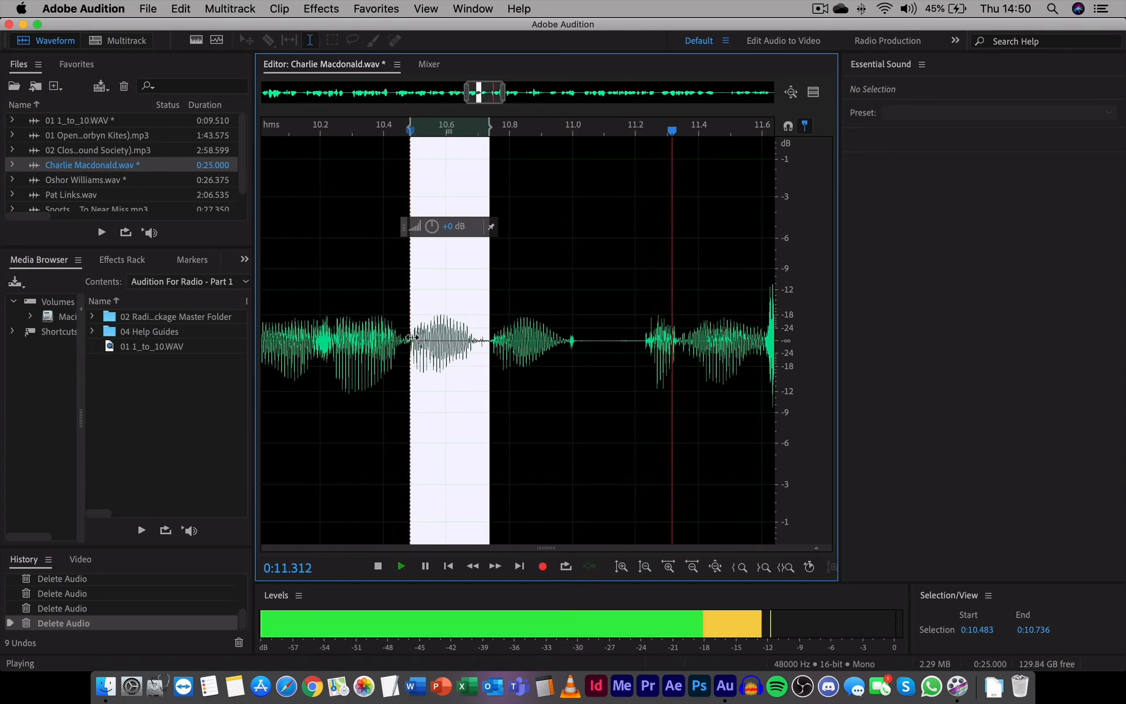
drag(691, 371, 598, 372)
key(Delete)
Step: Select an unwanted section just before 15 s, audition it, and delete it
scroll(455, 339, right, 5)
drag(463, 339, 357, 338)
key(space)
key(Delete)
scroll(427, 334, down, 4)
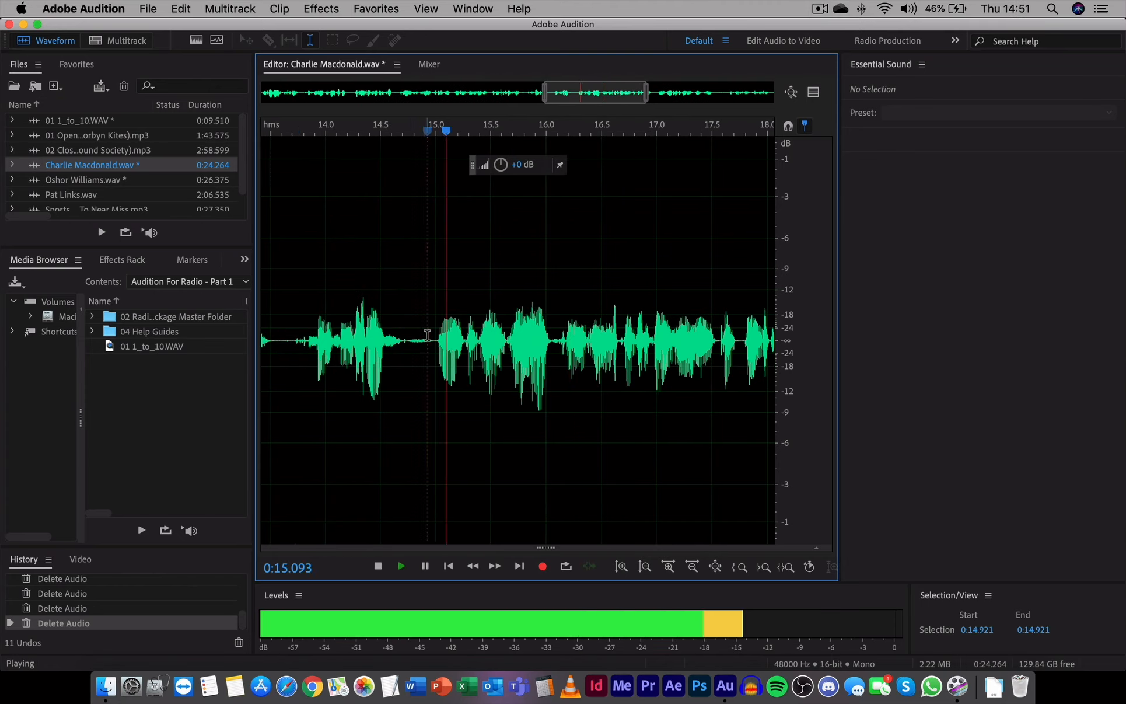
Step: Select and delete two more unwanted sections around the 15–16 s region
scroll(427, 335, up, 5)
drag(492, 352, 417, 351)
key(Delete)
drag(526, 360, 452, 360)
key(Delete)
Step: Select the word at about 18.25 s – 18.63 s and delete it
scroll(474, 360, down, 5)
scroll(528, 304, up, 4)
drag(525, 304, 459, 304)
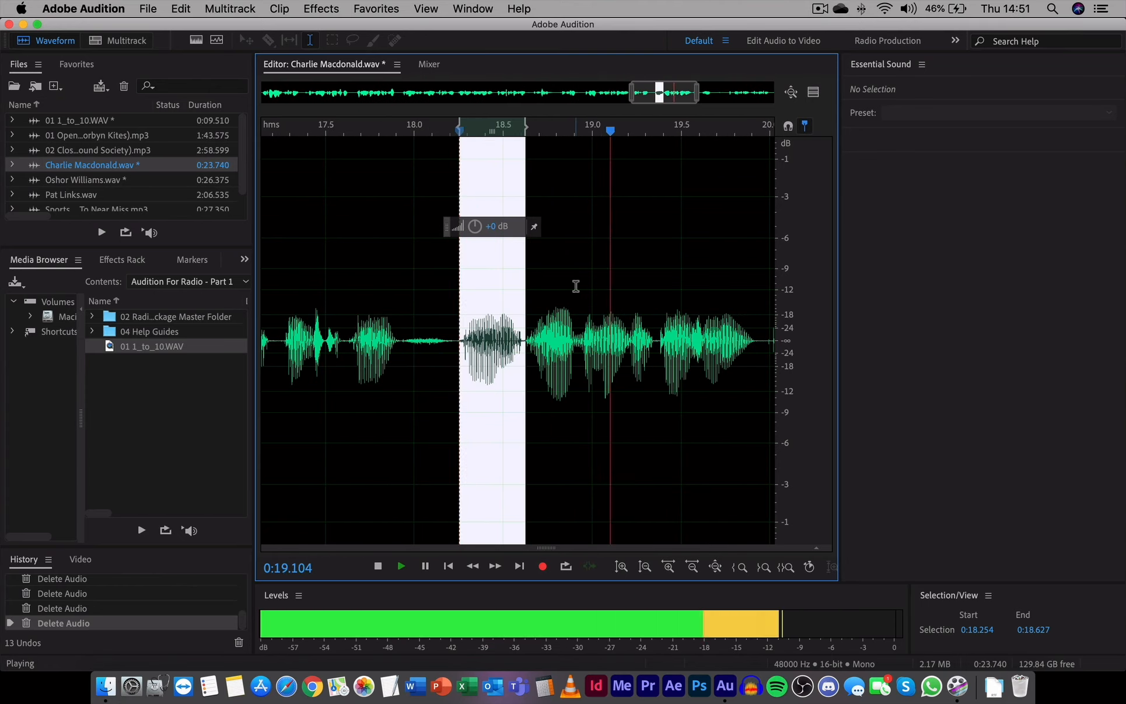
key(Delete)
Step: Select and delete further unwanted audio between about 19 s and 21 s
drag(520, 405, 389, 405)
key(Delete)
scroll(441, 373, down, 4)
key(Delete)
Step: Select the section at about 21.02 s – 21.38 s, audition it, and delete it
drag(559, 350, 657, 357)
key(space)
scroll(664, 357, up, 5)
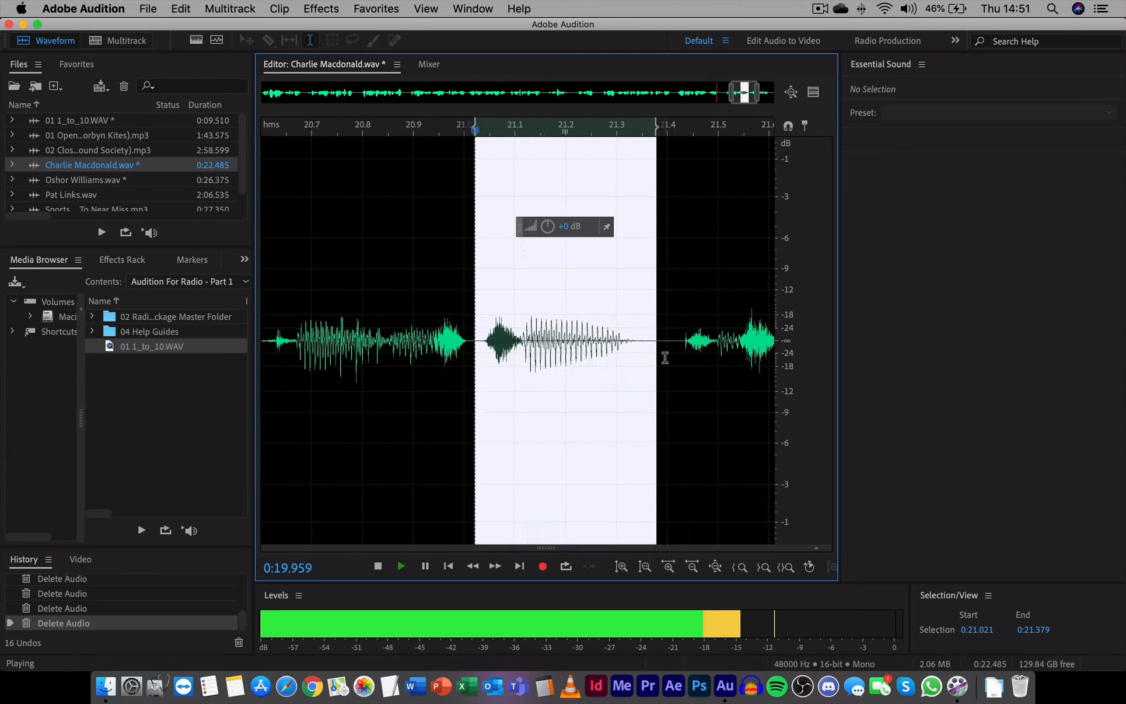
scroll(591, 357, down, 3)
key(Delete)
Step: Zoom out to the whole clip, return the playhead to the start, and play the edited audio
scroll(440, 315, down, 8)
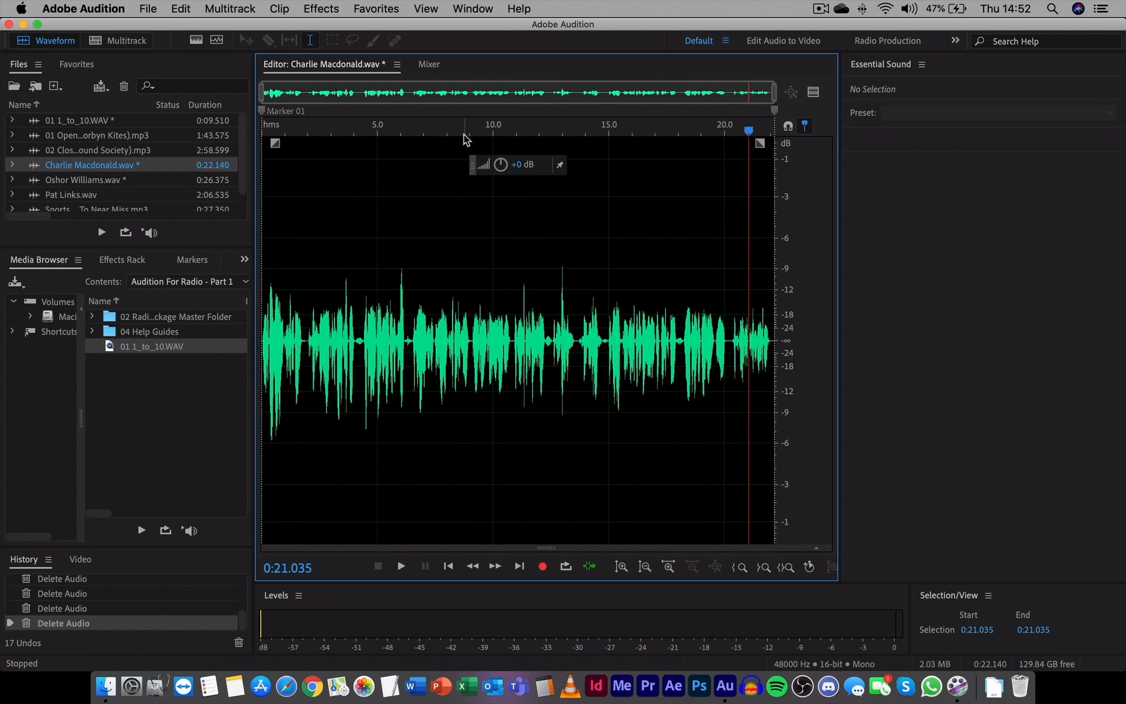
drag(452, 130, 184, 133)
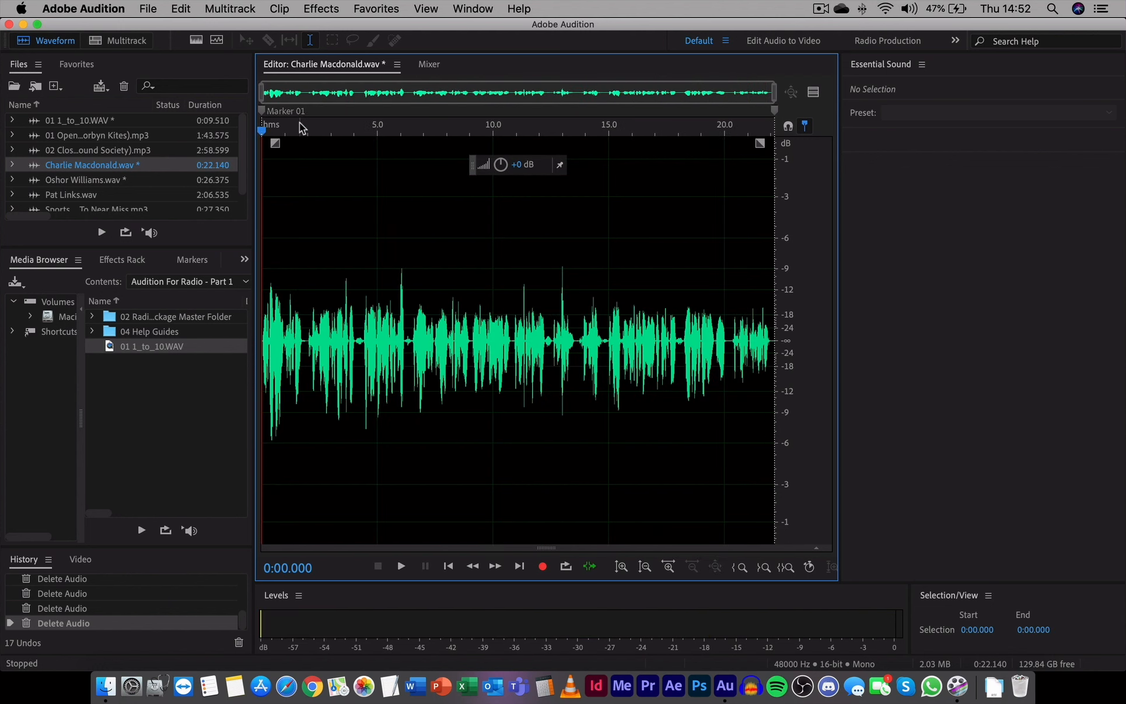
key(space)
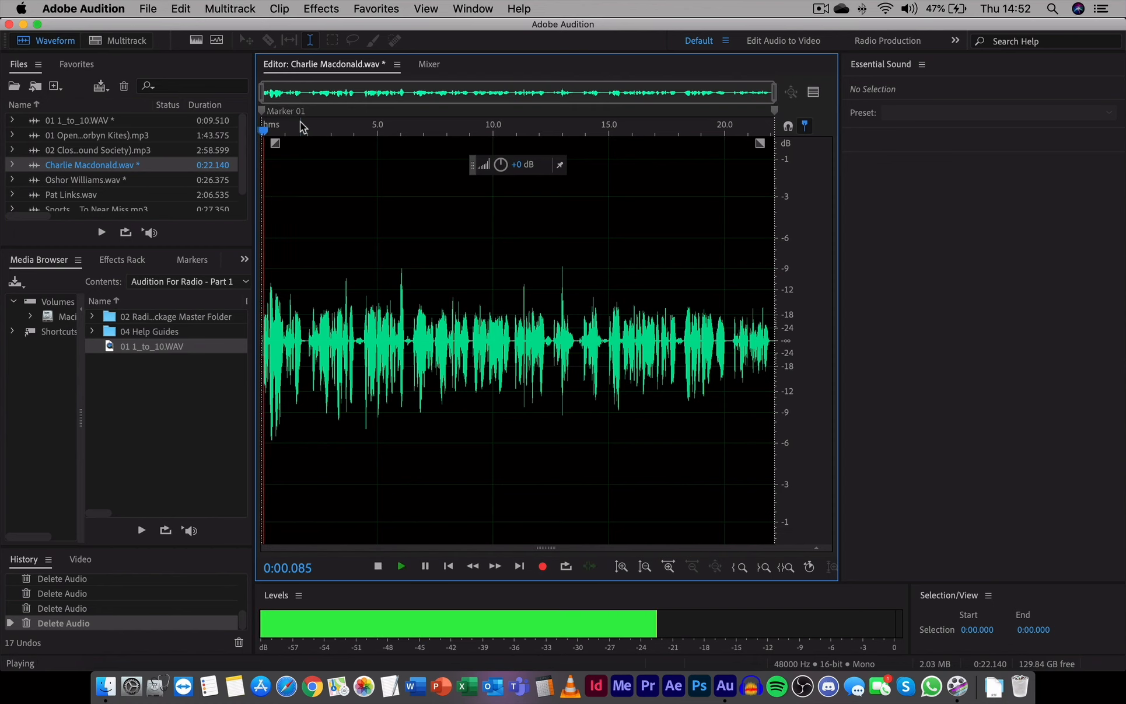